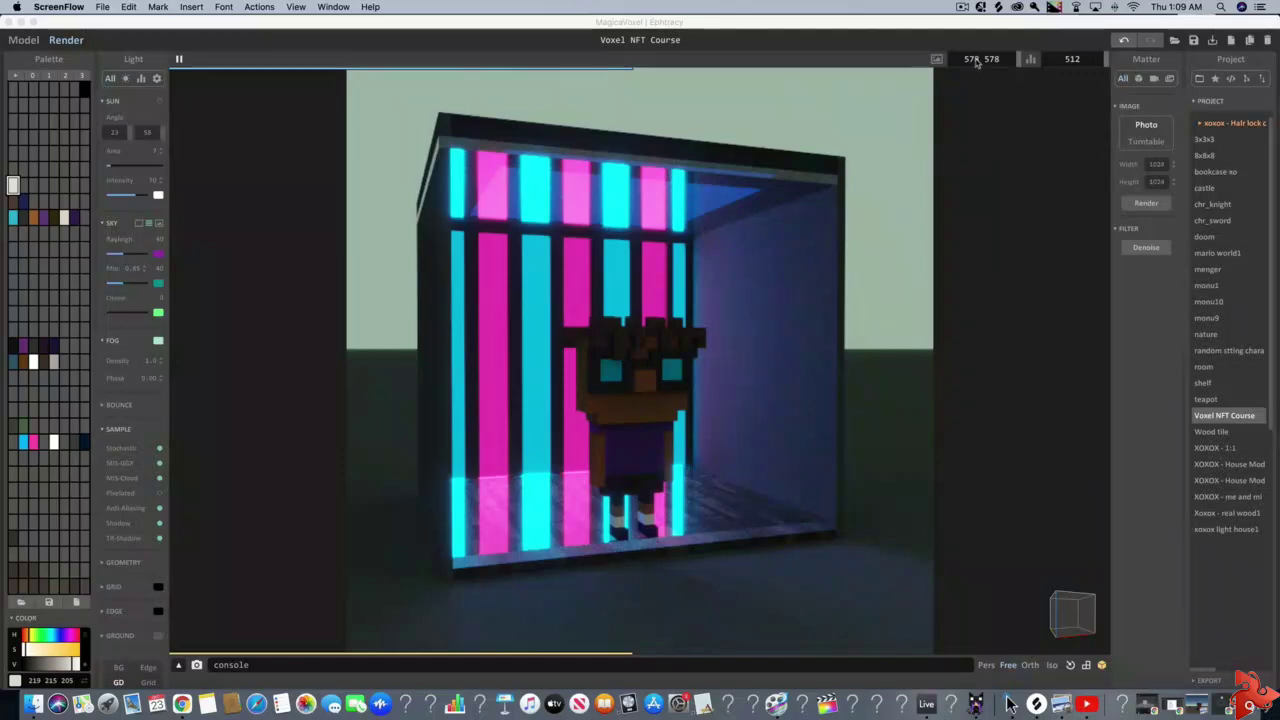
- Reduce the render's image size to 493 × 493 pixels and inspect the quality of the booth
left_click(980, 62)
left_click_drag(1017, 60, 993, 60)
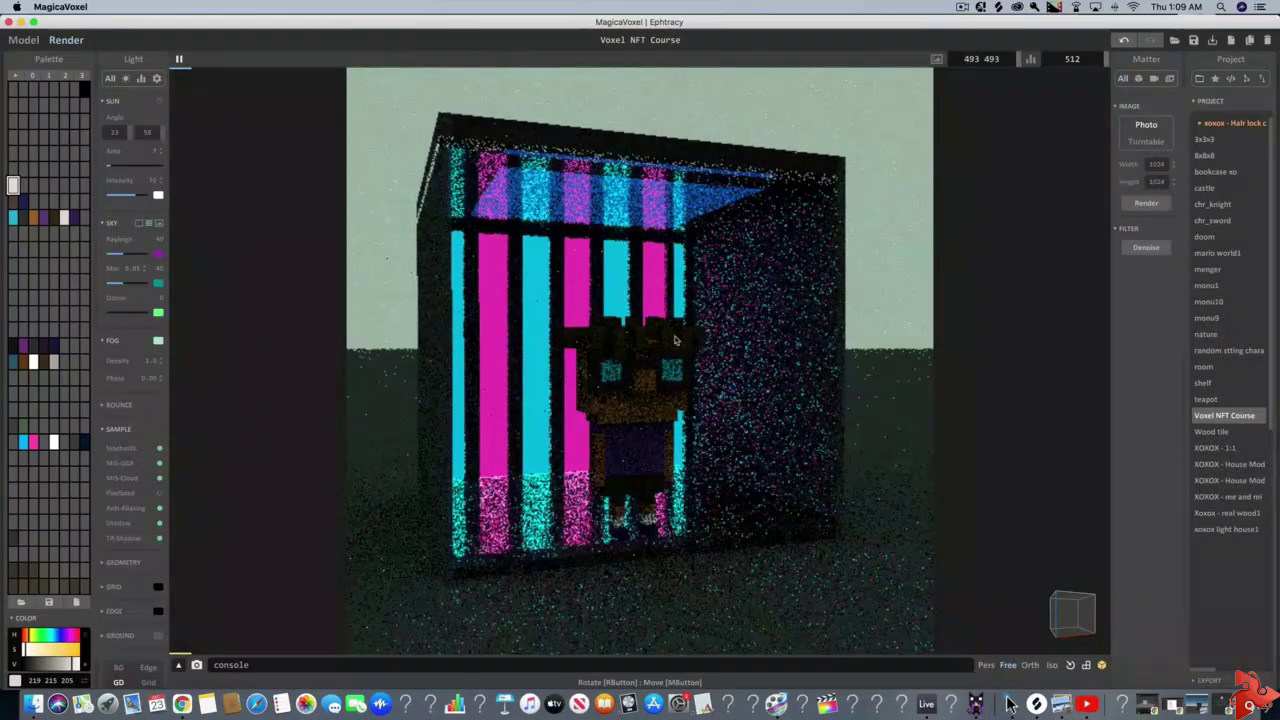
scroll(676, 342, "down", 5)
scroll(676, 342, "up", 10)
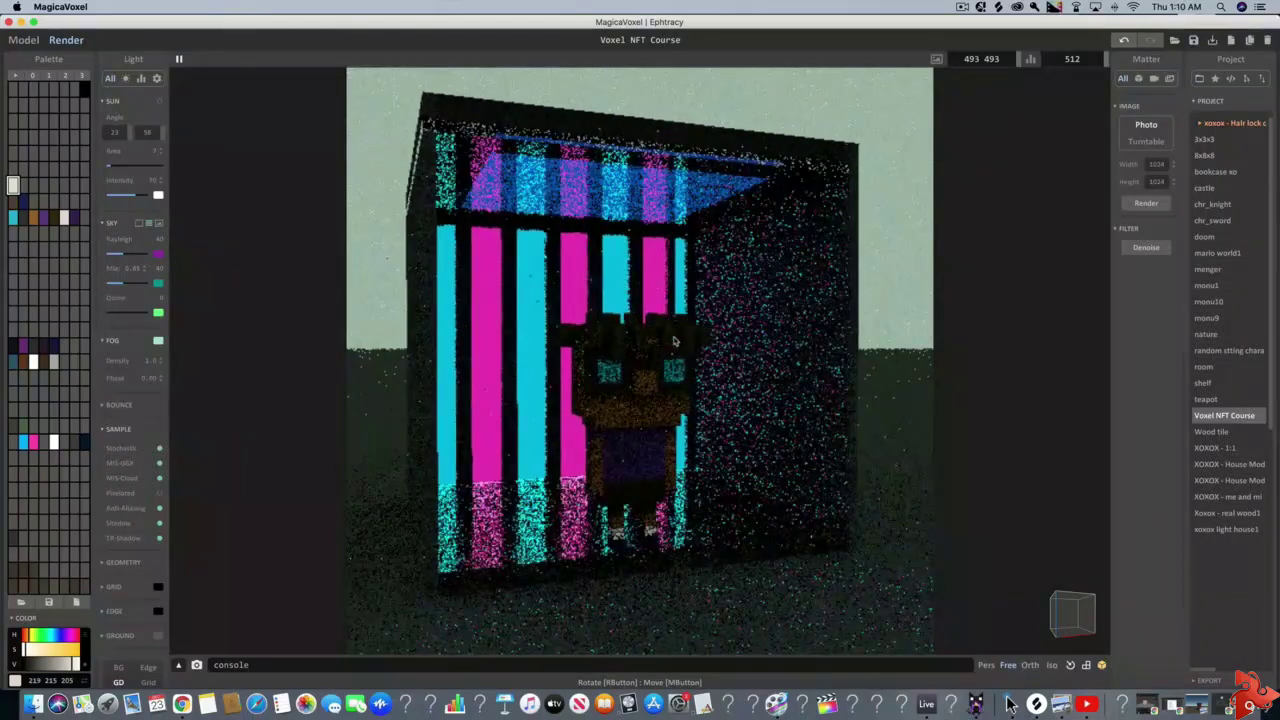
scroll(698, 327, "down", 5)
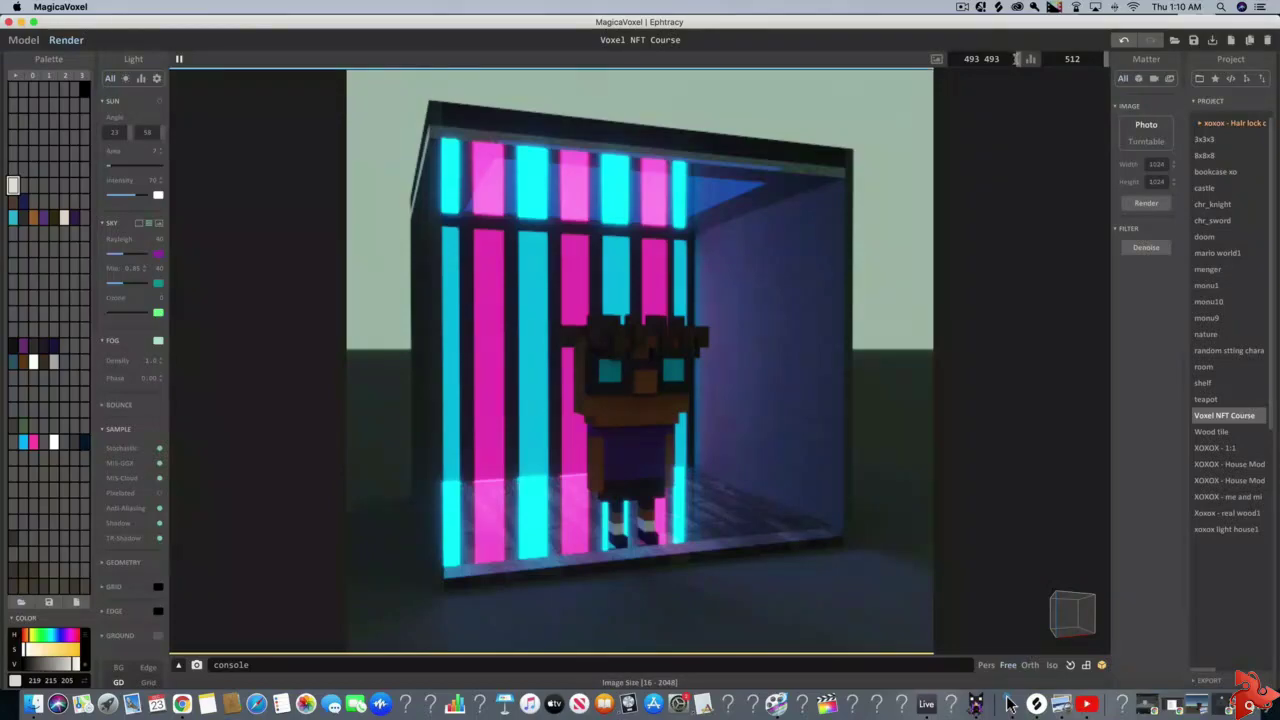
- Raise the render's image size to 2048 × 2048 pixels and its samples per pixel to 4982
left_click_drag(1017, 59, 1093, 65)
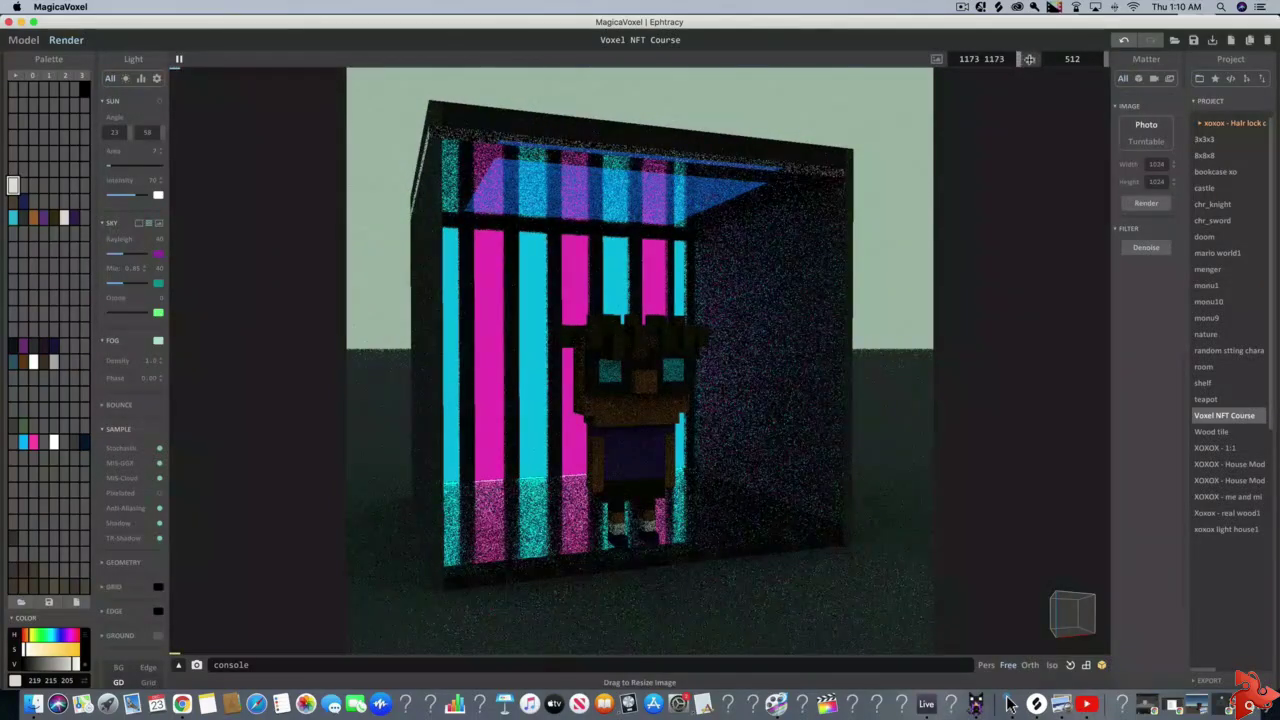
left_click_drag(1018, 60, 1180, 60)
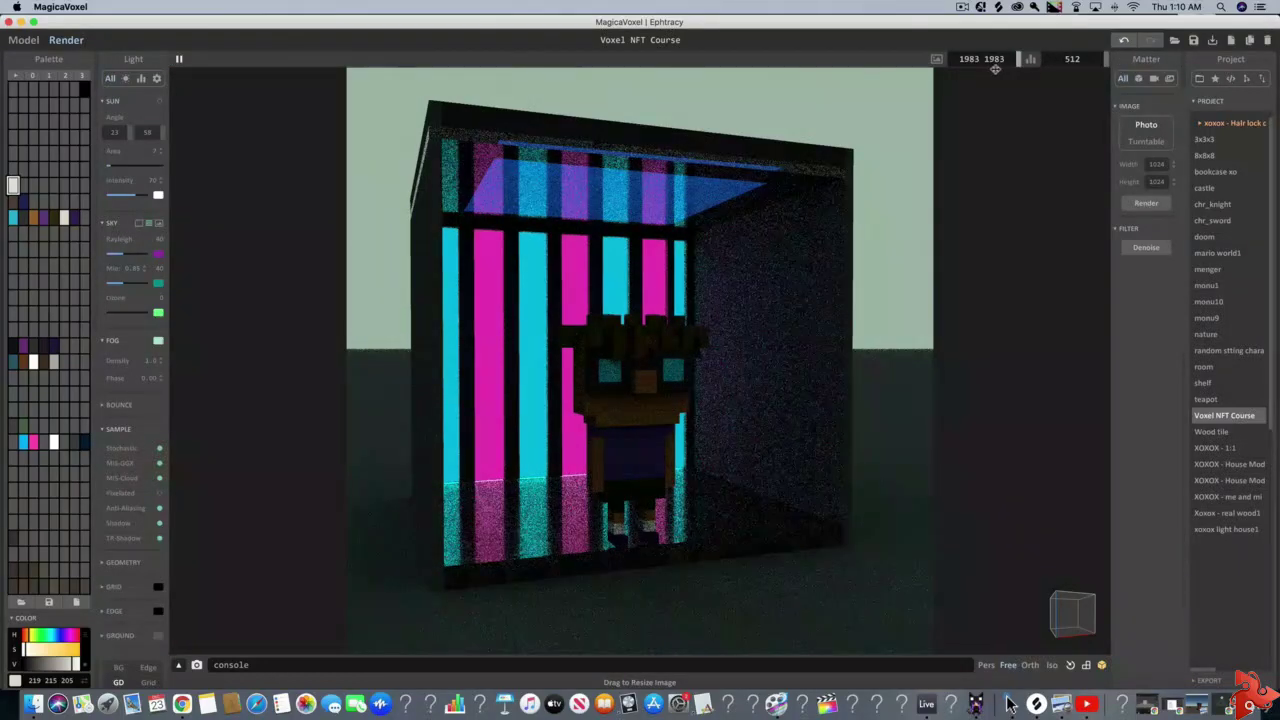
left_click_drag(1019, 59, 1184, 63)
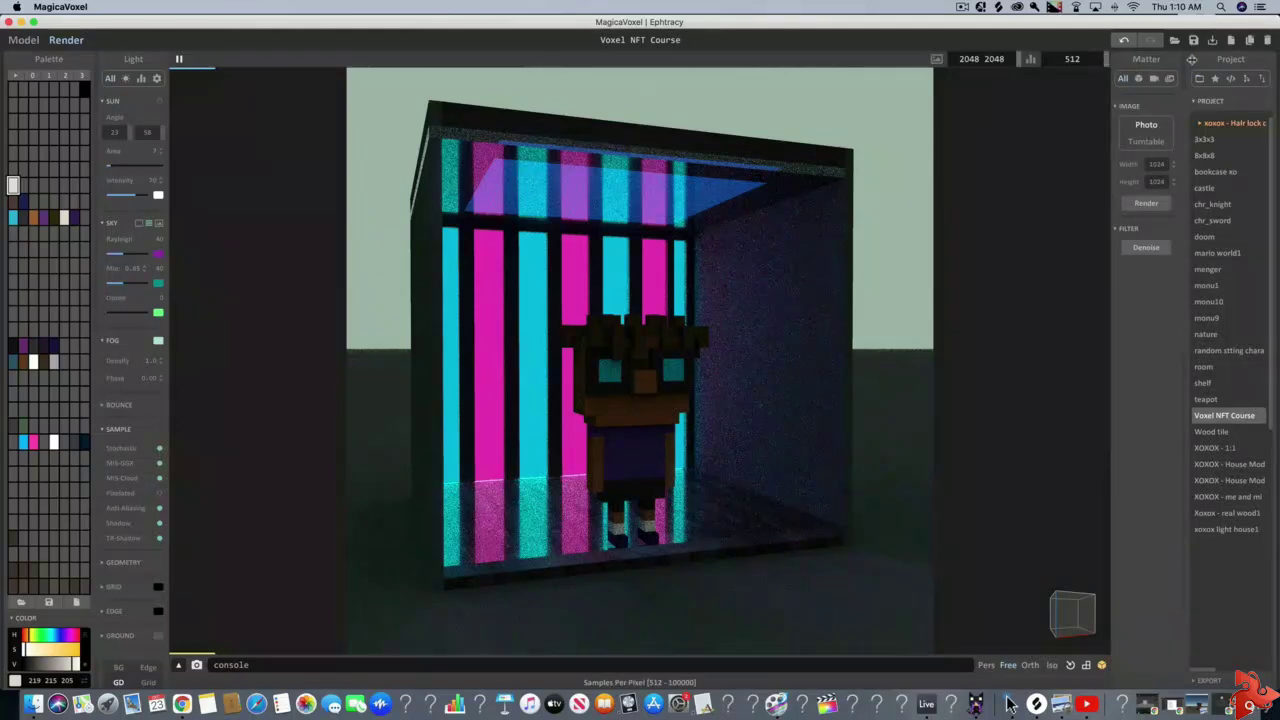
left_click_drag(1192, 59, 1259, 62)
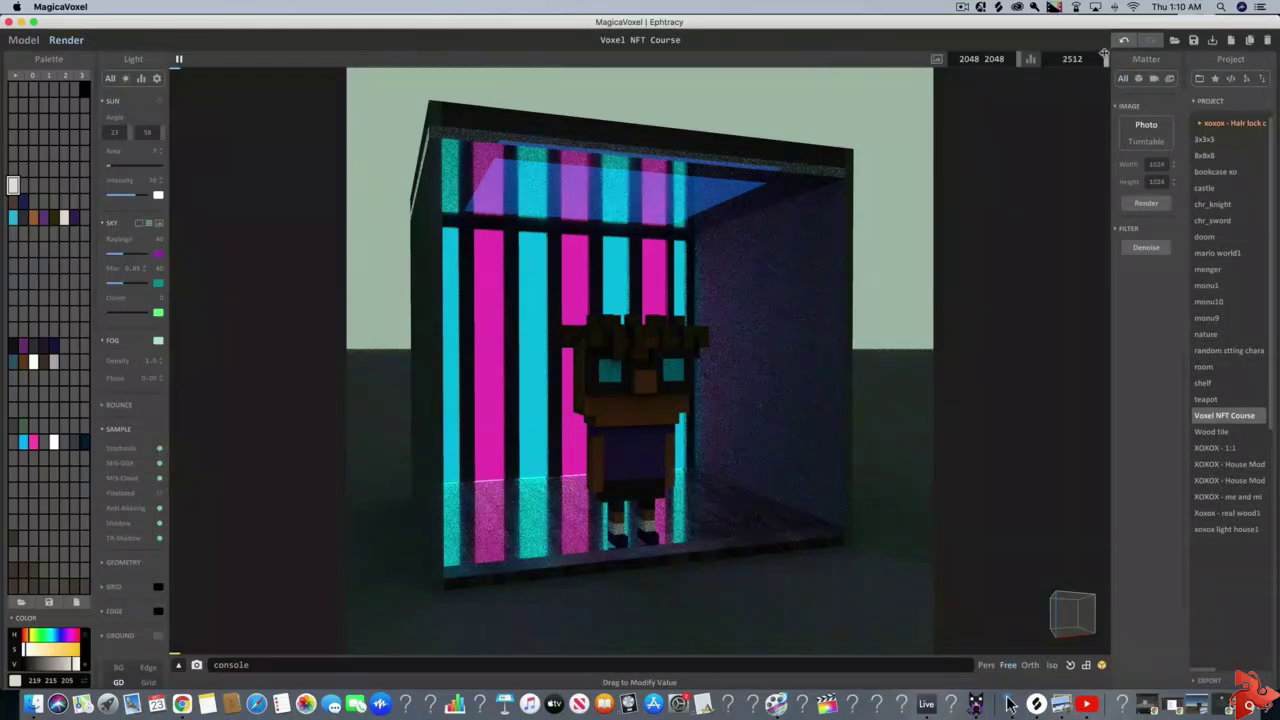
left_click_drag(1104, 54, 1105, 59)
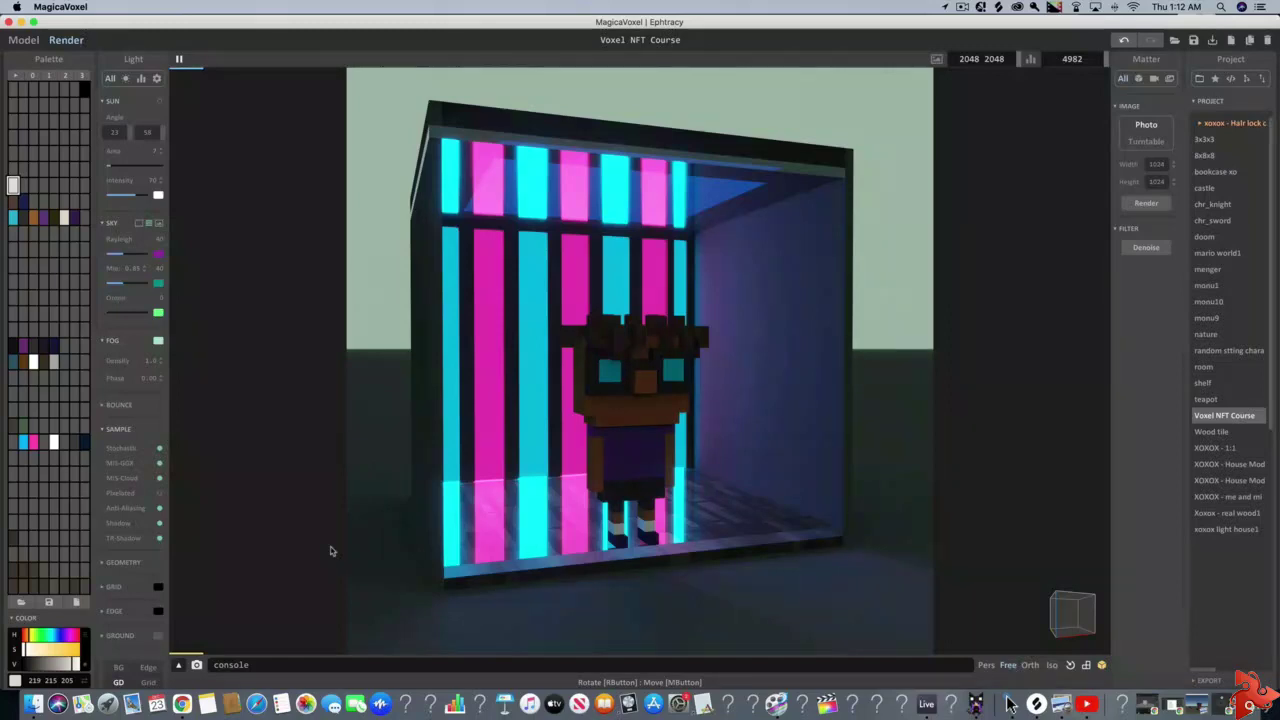
left_click(1195, 681)
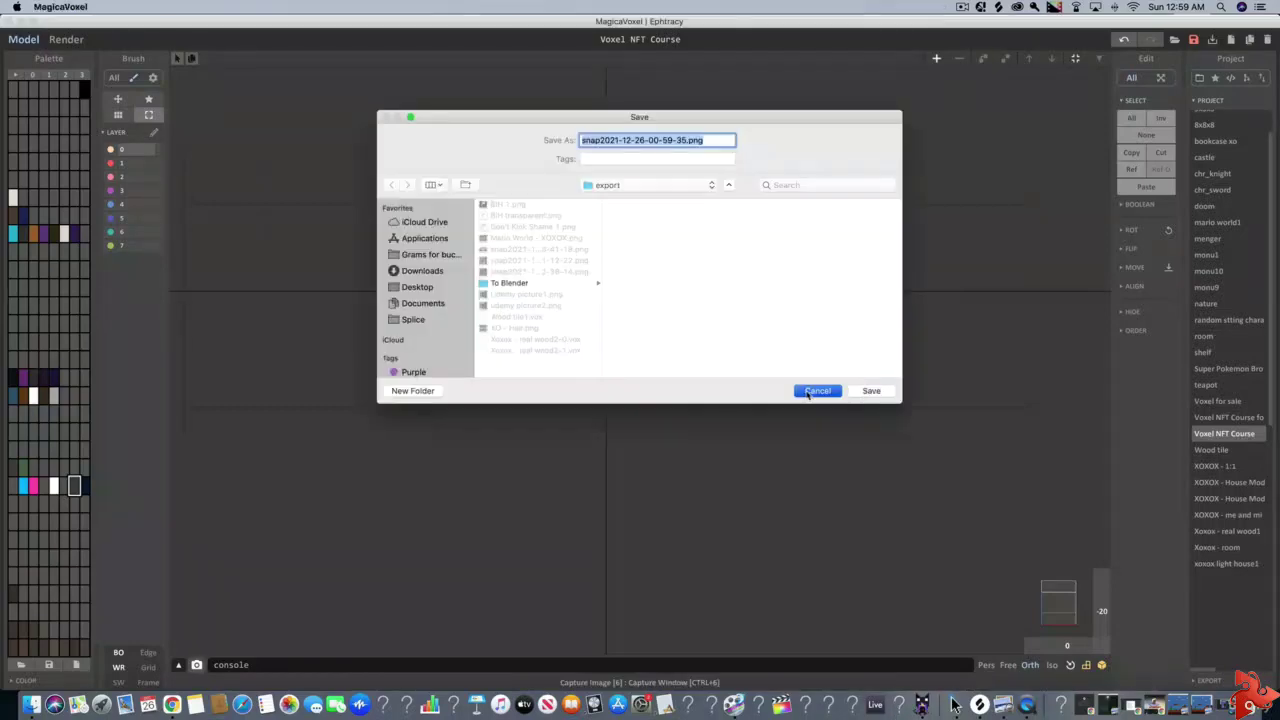
left_click(814, 392)
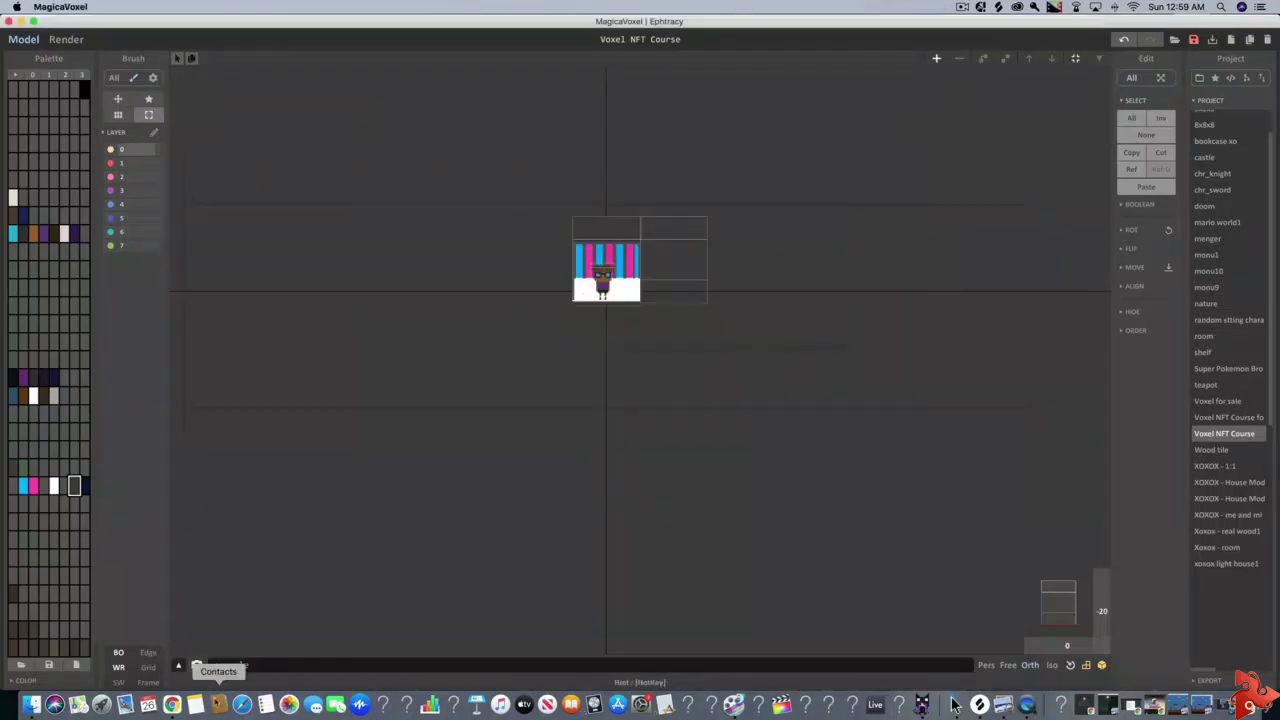
left_click(197, 665)
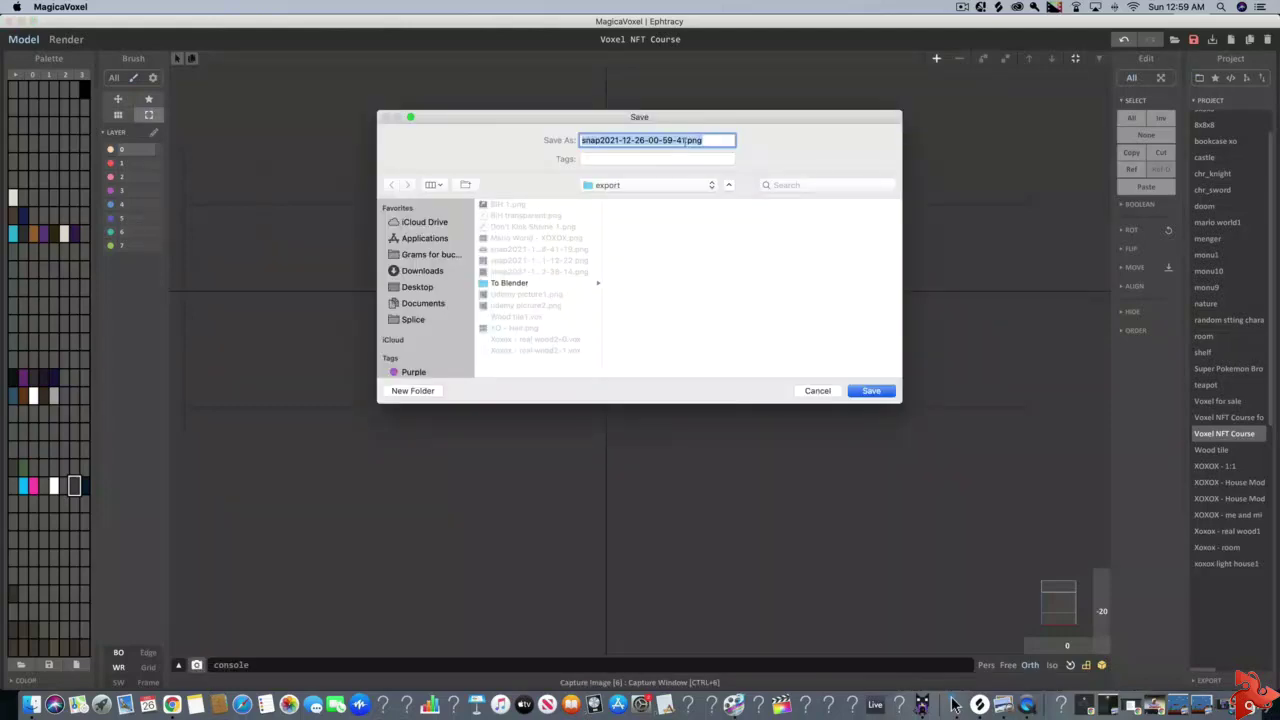
left_click(822, 390)
- Switch the booth scene to the render workspace and set the image output mode to Turntable
scroll(677, 305, "up", 5)
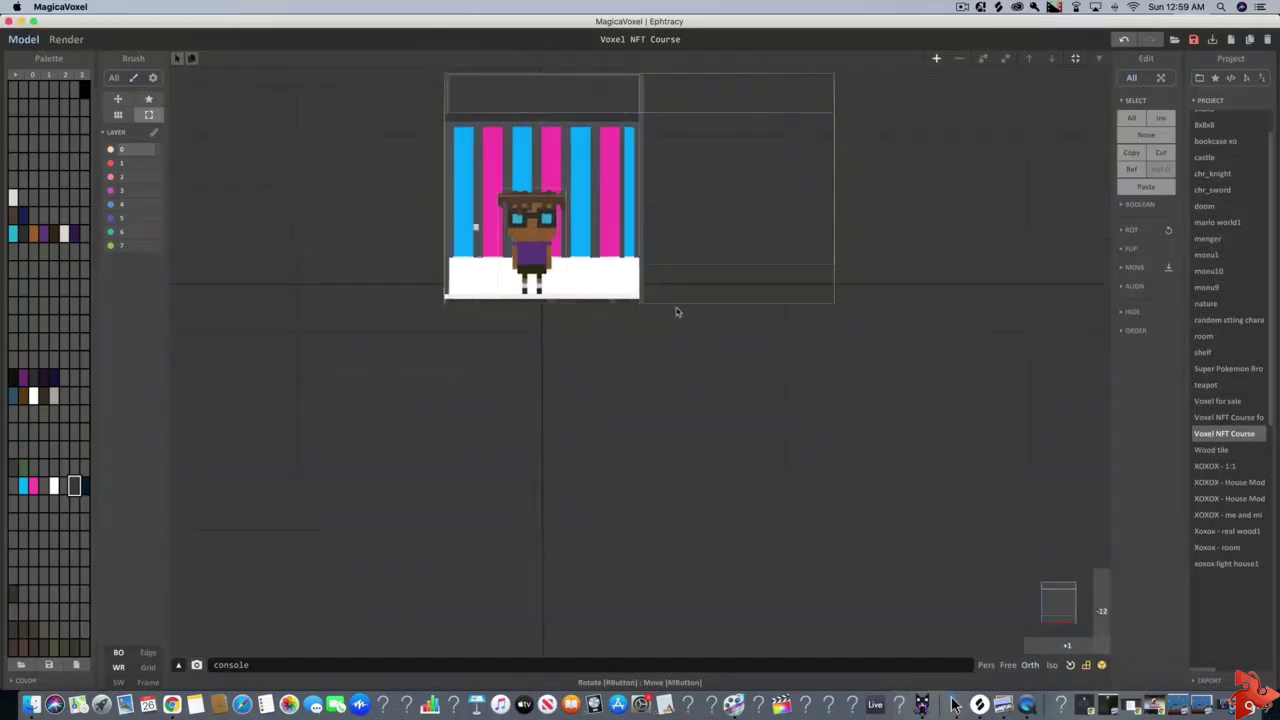
right_click_drag(676, 308, 682, 307)
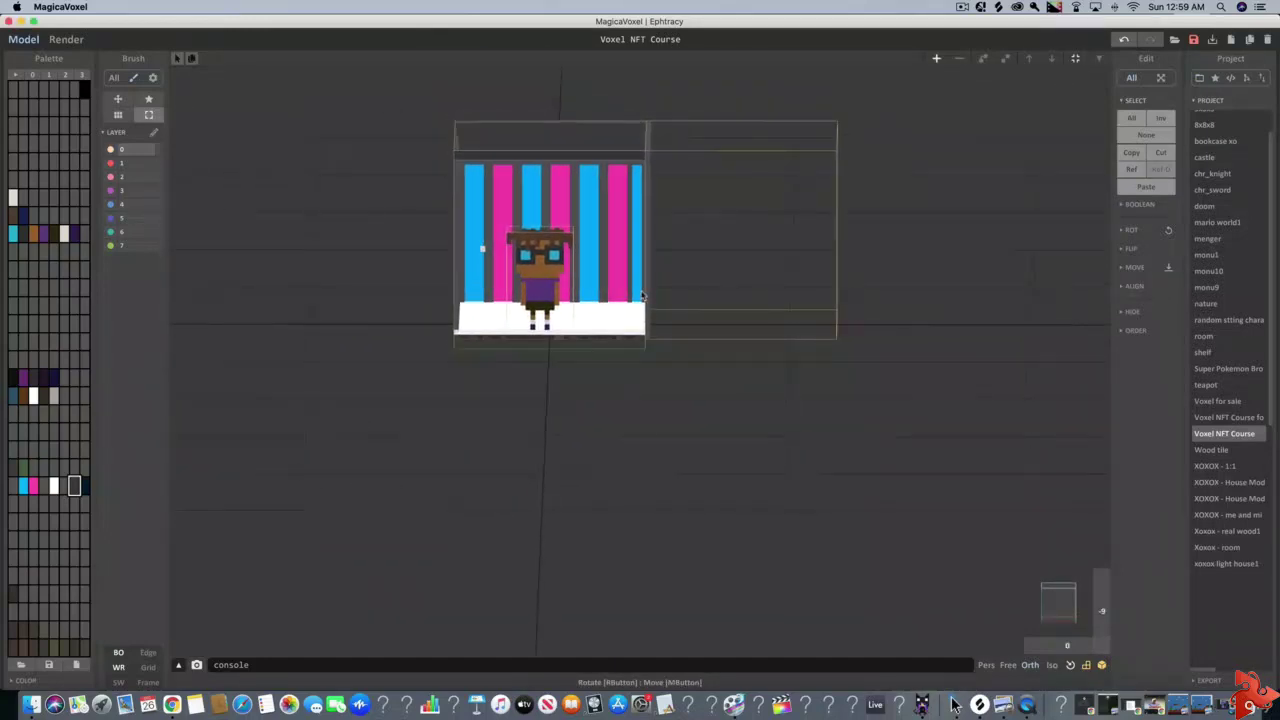
left_click(66, 40)
left_click(26, 40)
left_click(70, 40)
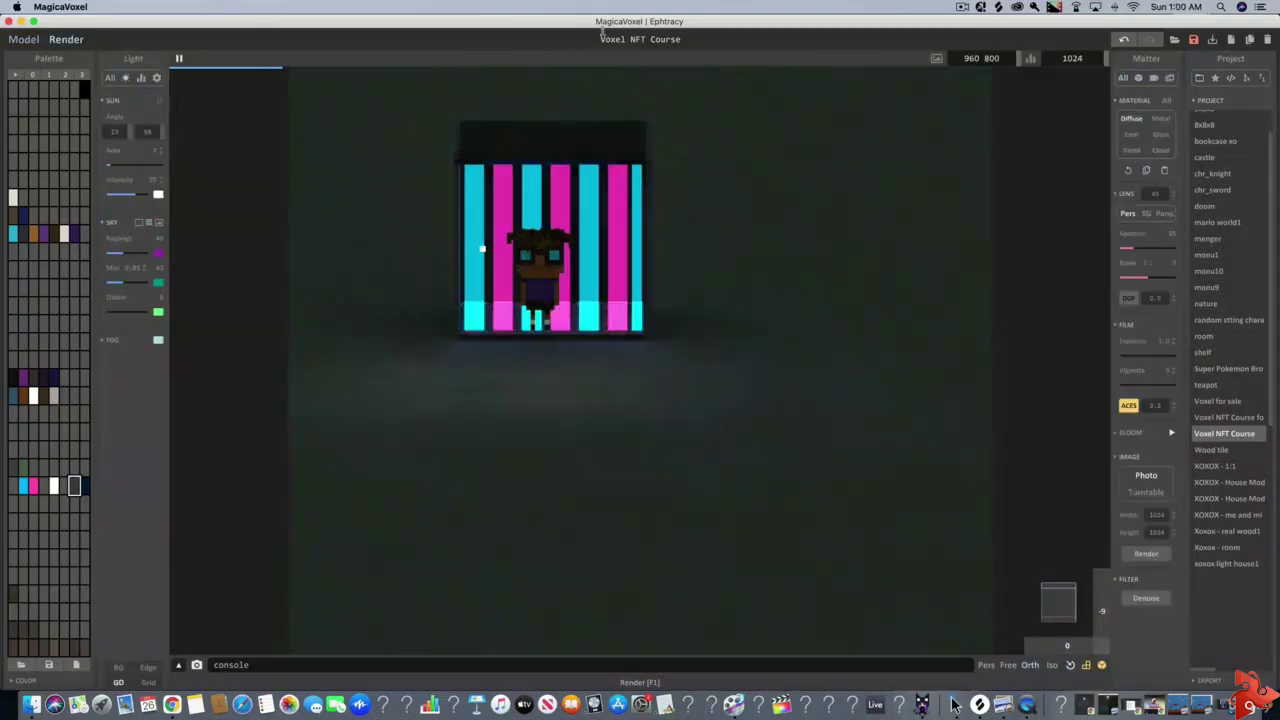
left_click(1170, 80)
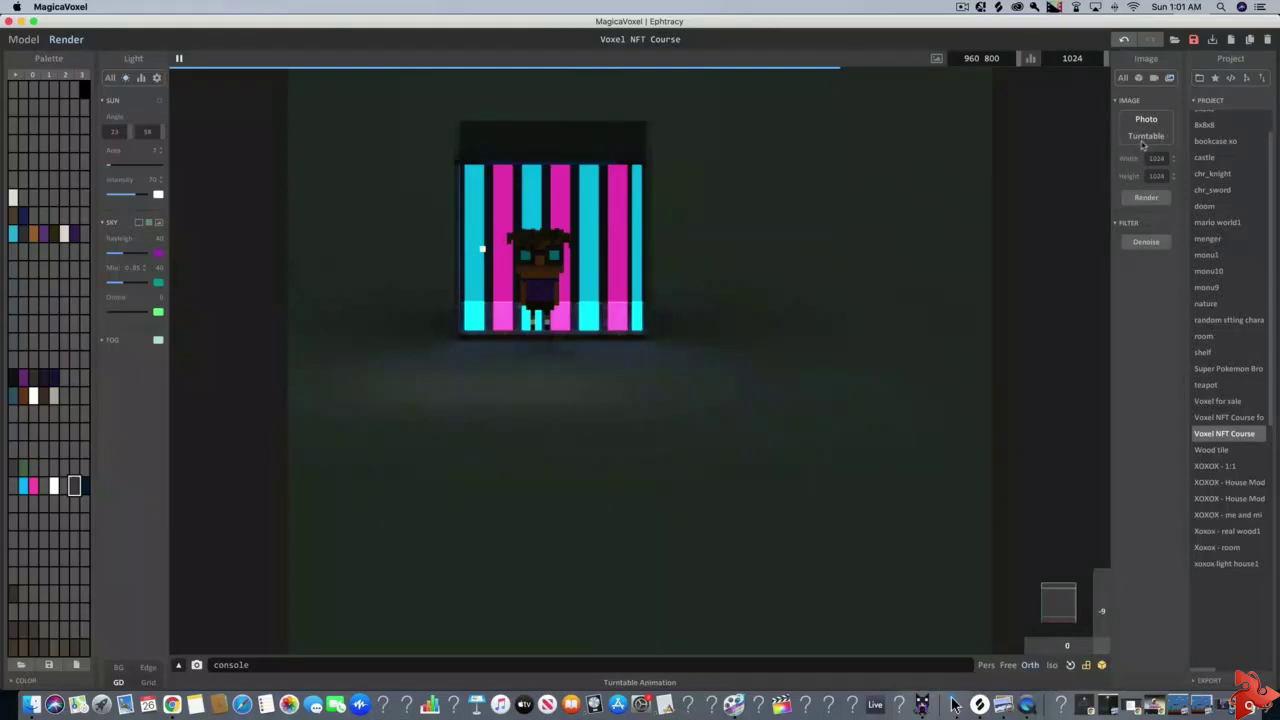
left_click(1145, 140)
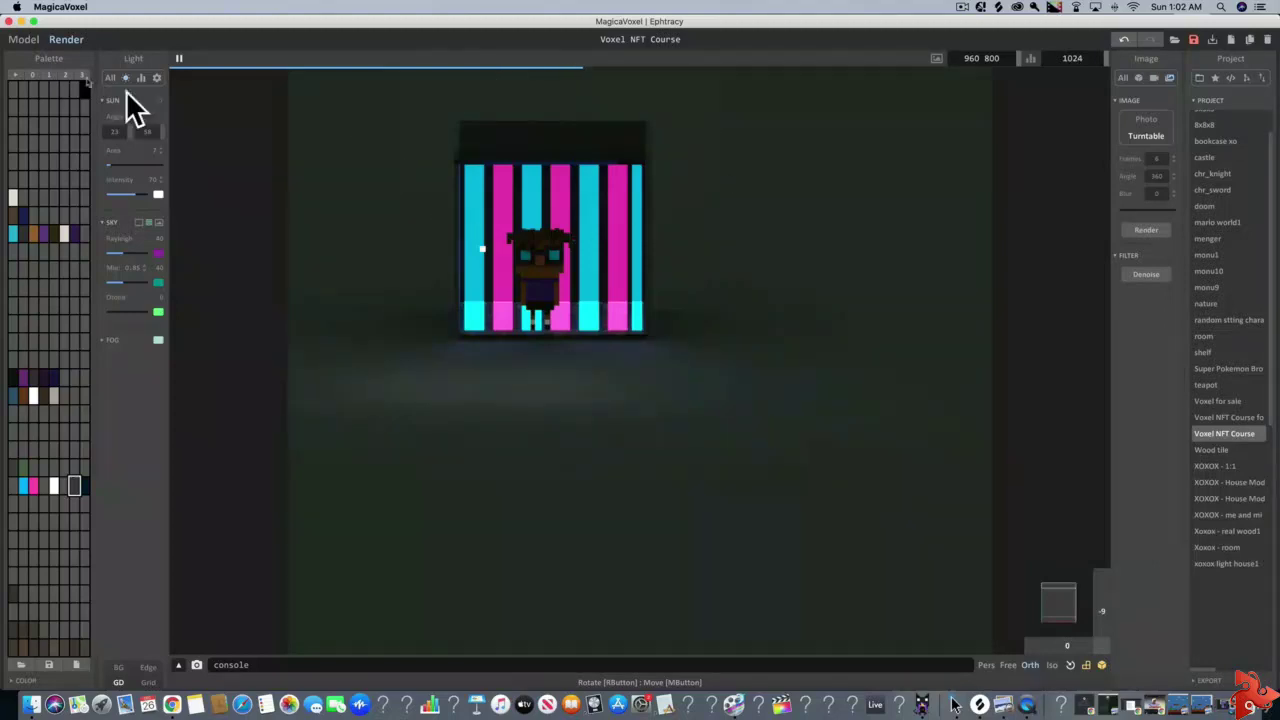
- Compare the booth scene's appearance in the model and render workspaces
left_click(18, 42)
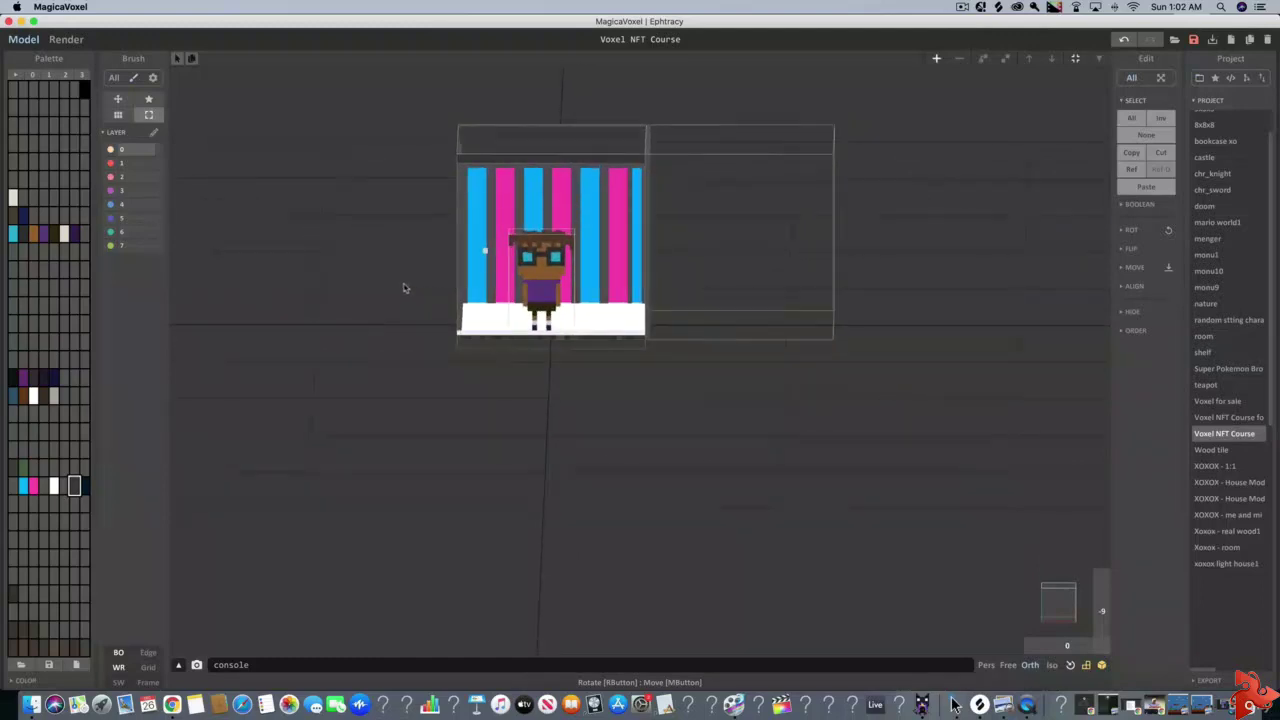
left_click(64, 39)
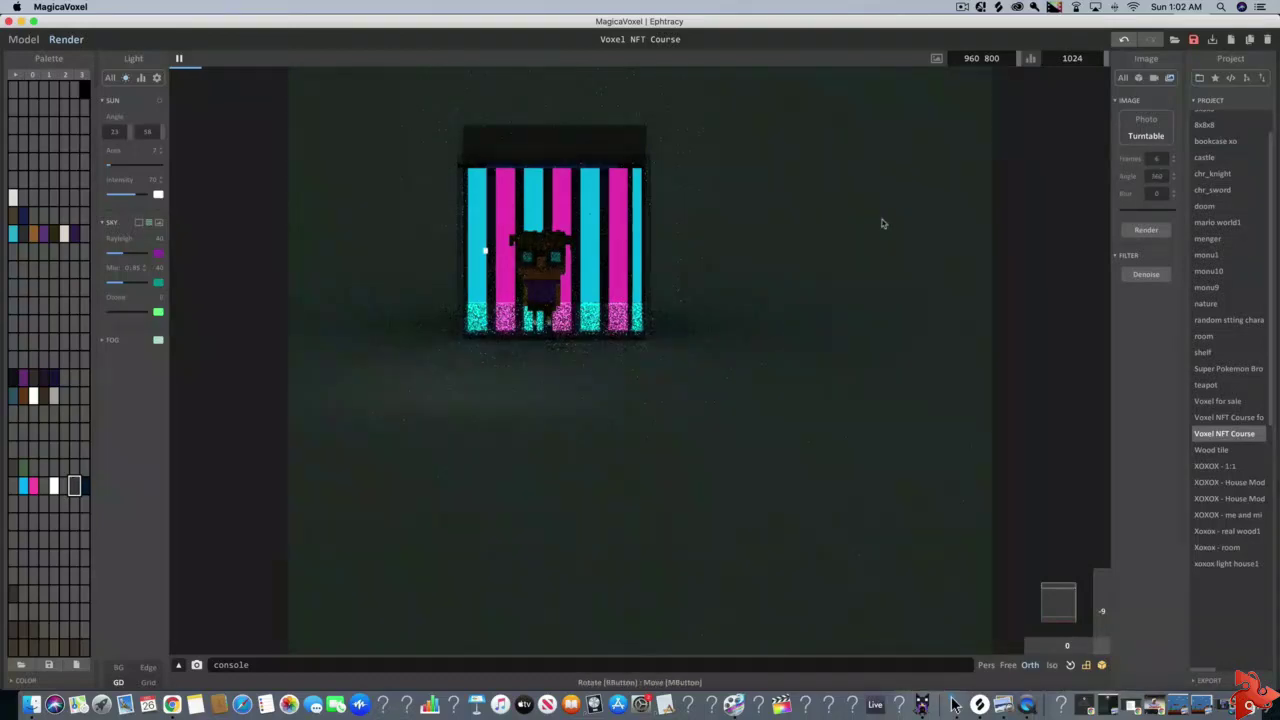
right_click_drag(879, 226, 888, 228)
left_click(24, 39)
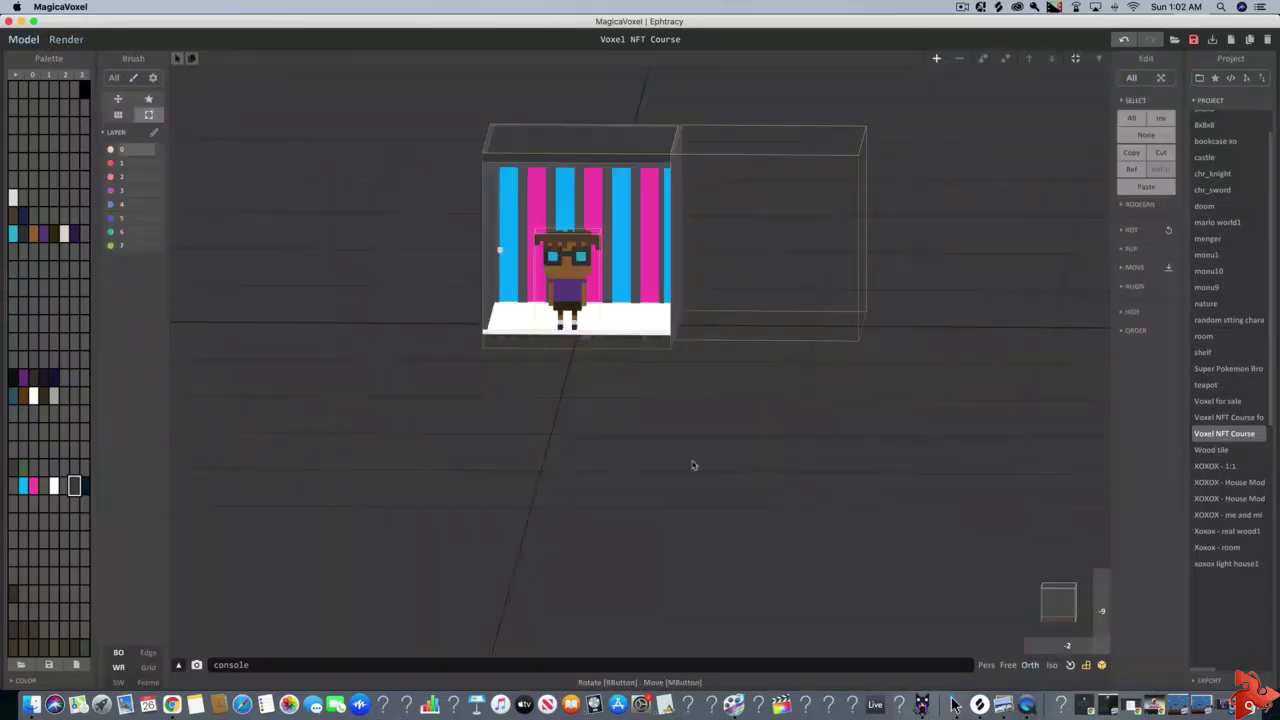
- Activate the Free camera in the model workspace and view the booth and character from several angles
left_click(1007, 665)
key("d")
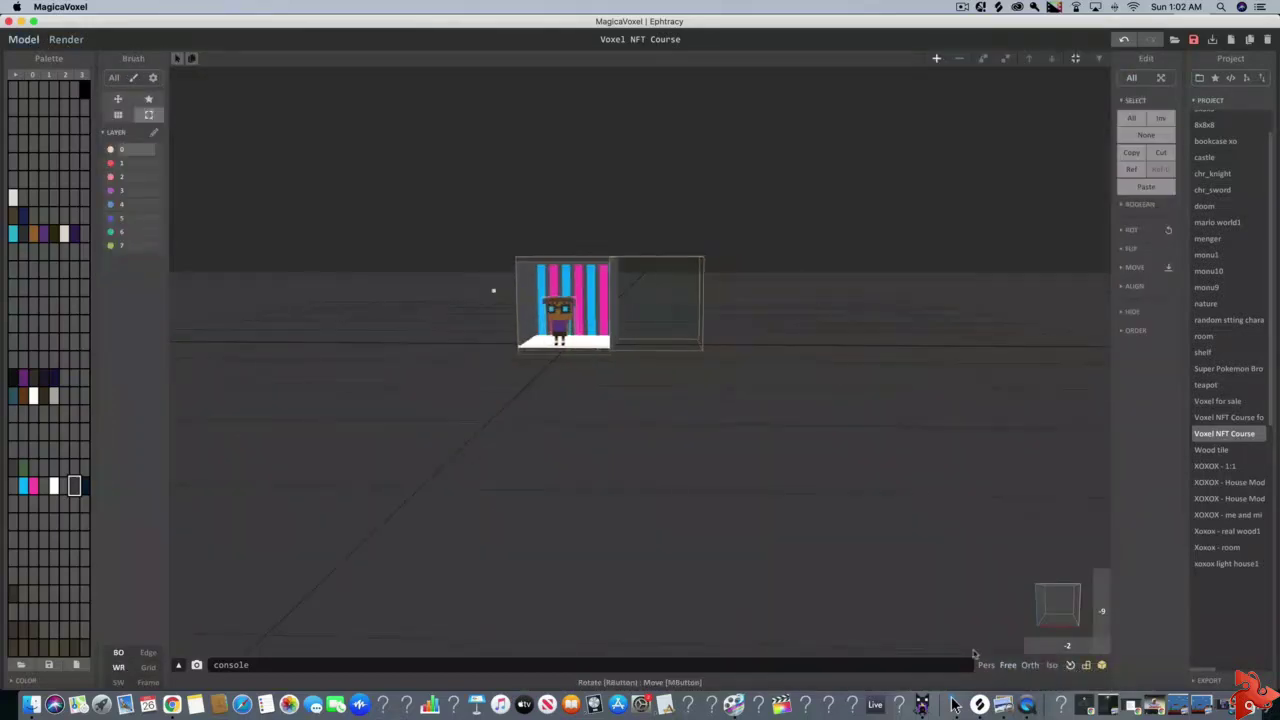
right_click_drag(831, 424, 791, 422)
key("d")
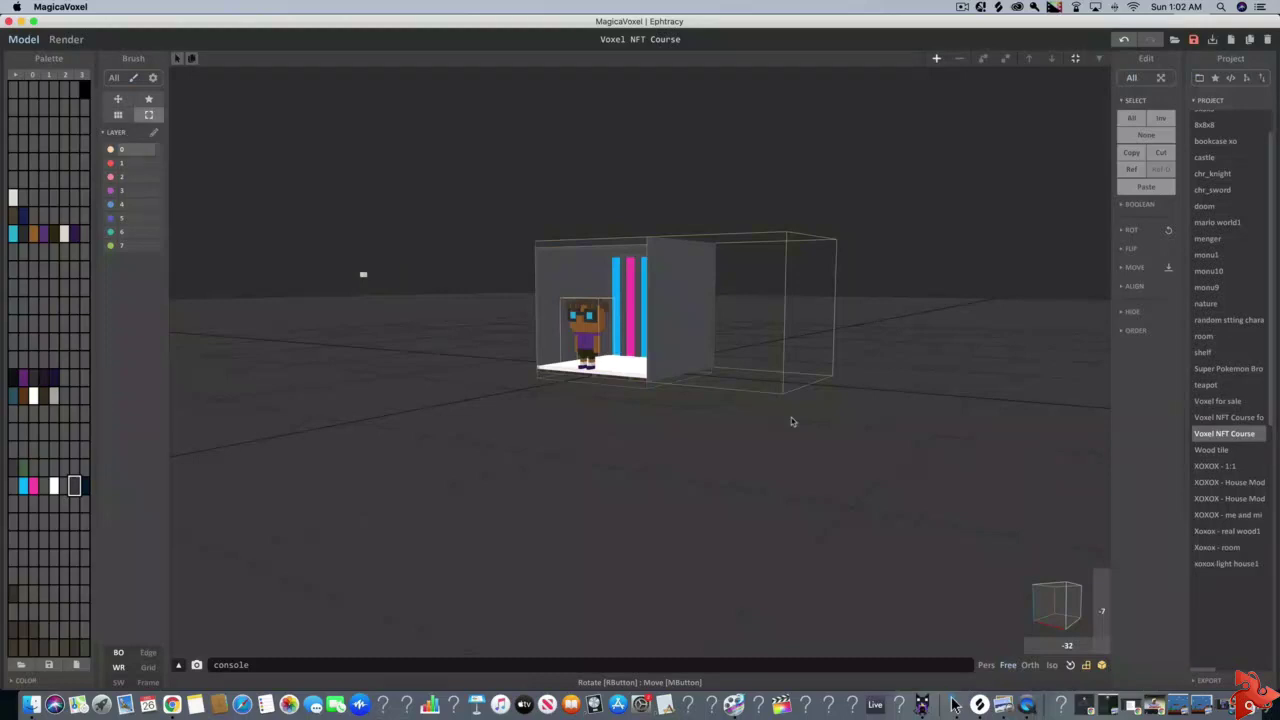
right_click_drag(791, 422, 968, 559)
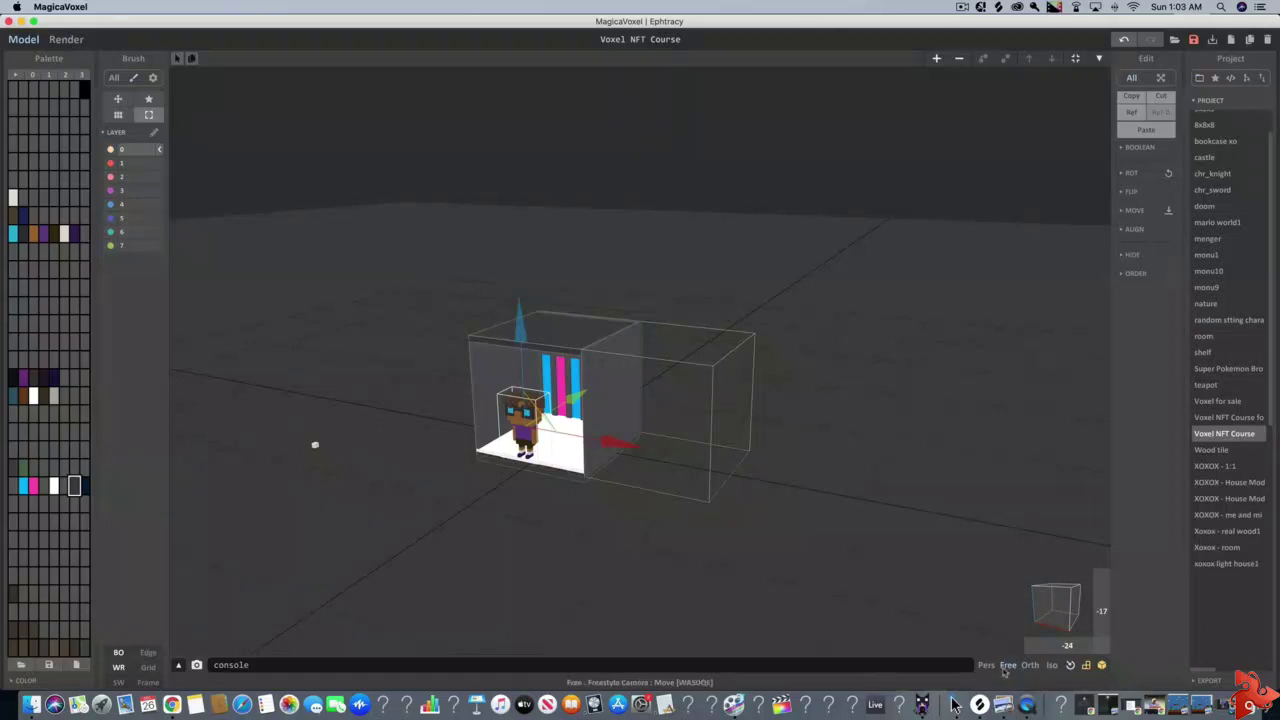
left_click(1006, 666)
key("d")
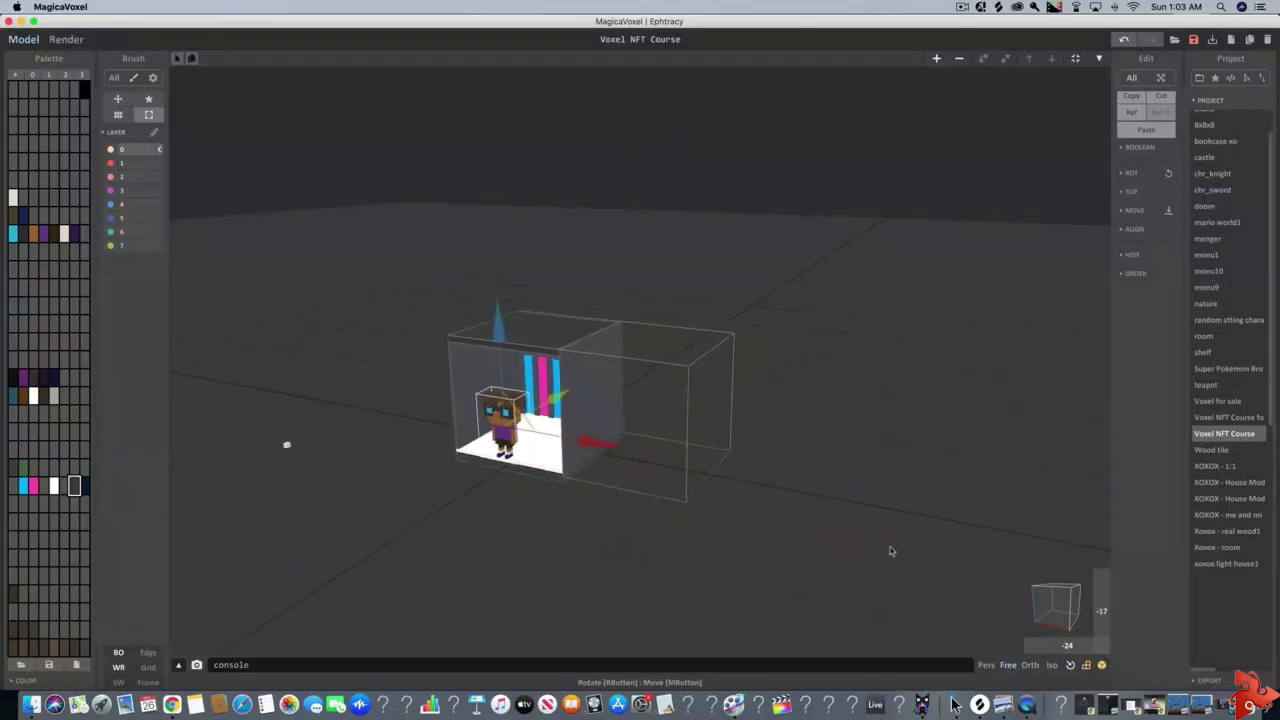
mouse_move(870, 540)
right_mouse_down()
mouse_move(851, 531)
mouse_move(828, 547)
mouse_move(789, 531)
mouse_move(860, 523)
right_mouse_up()
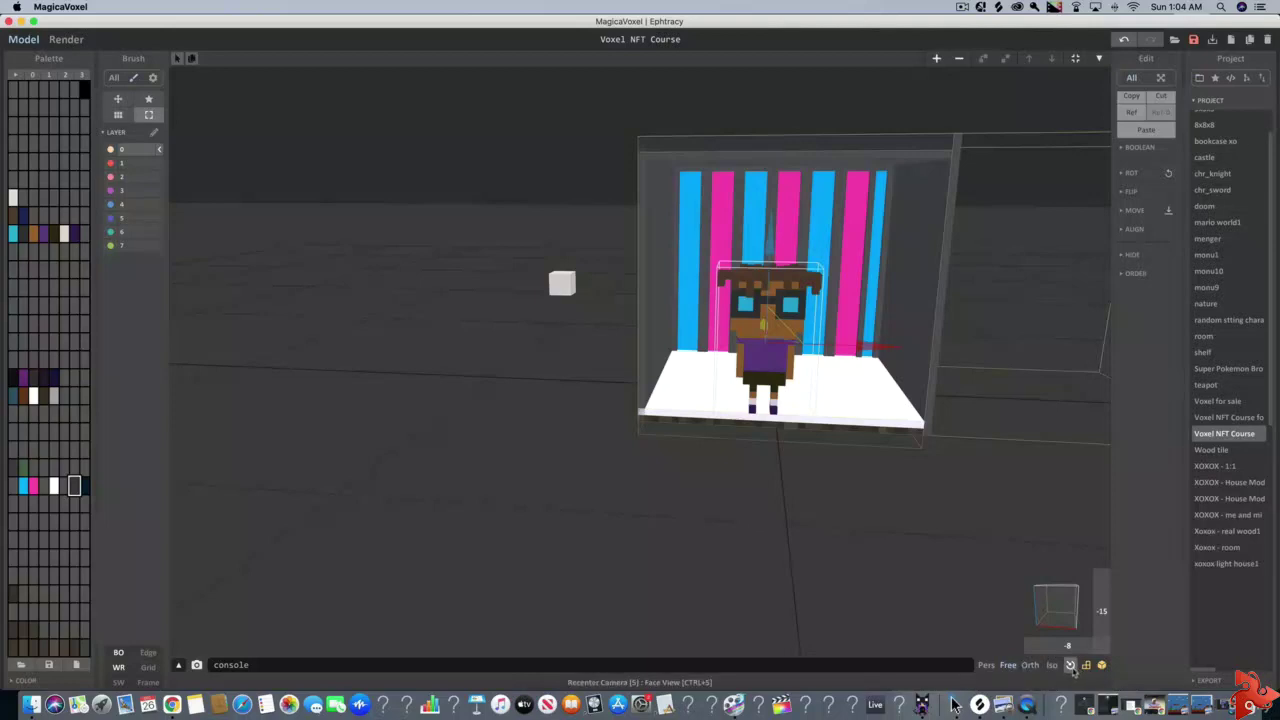
- Recenter the camera on the small white cube and on the voxel character inside the booth
left_click(1071, 666)
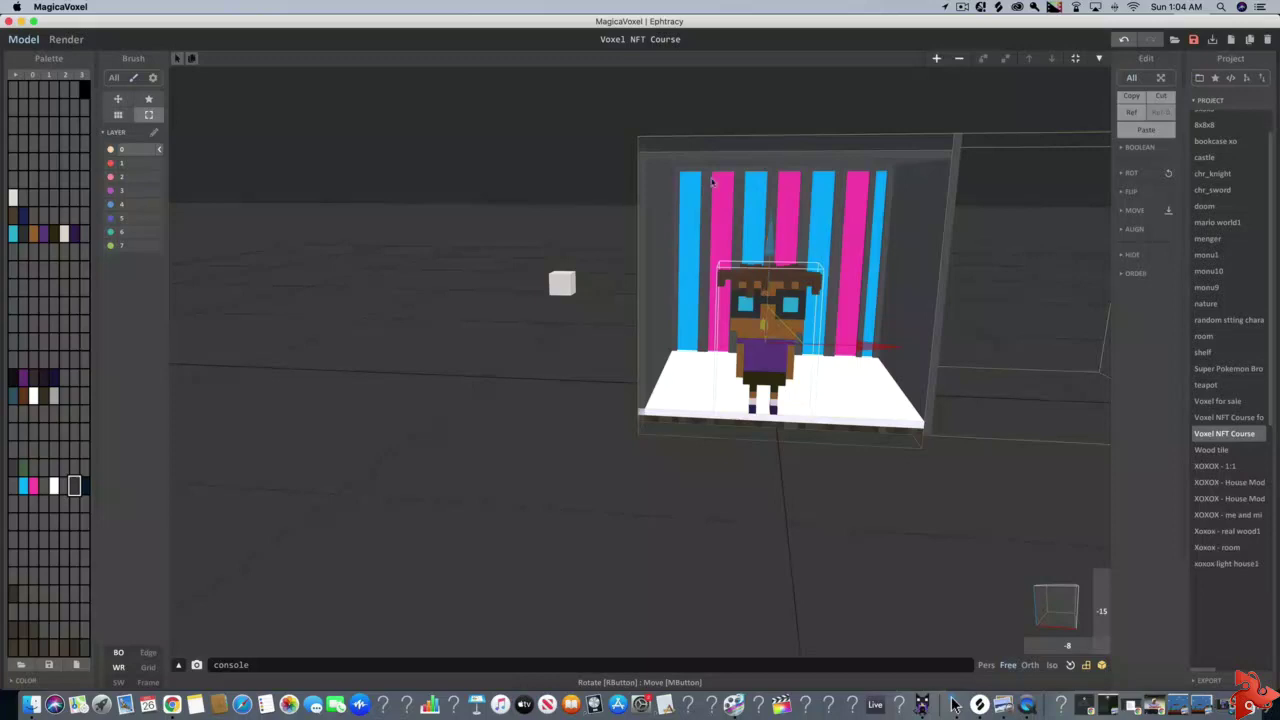
left_click(564, 281)
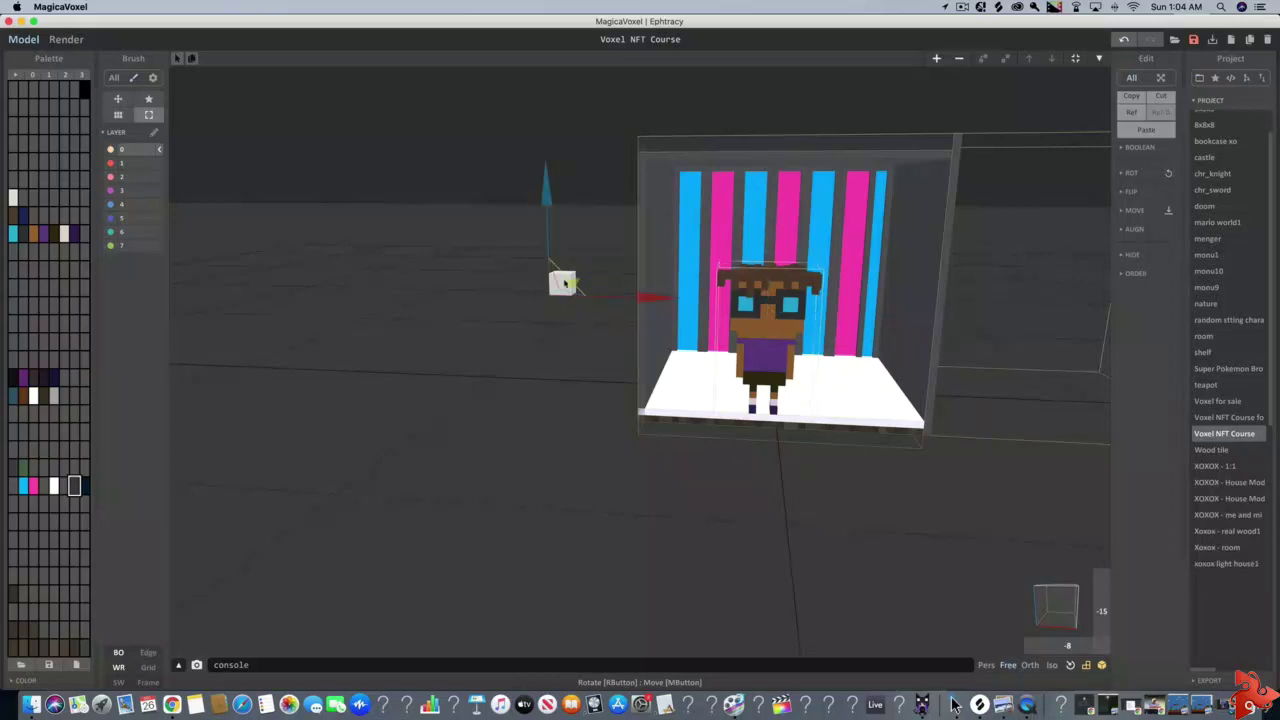
left_click(1070, 665)
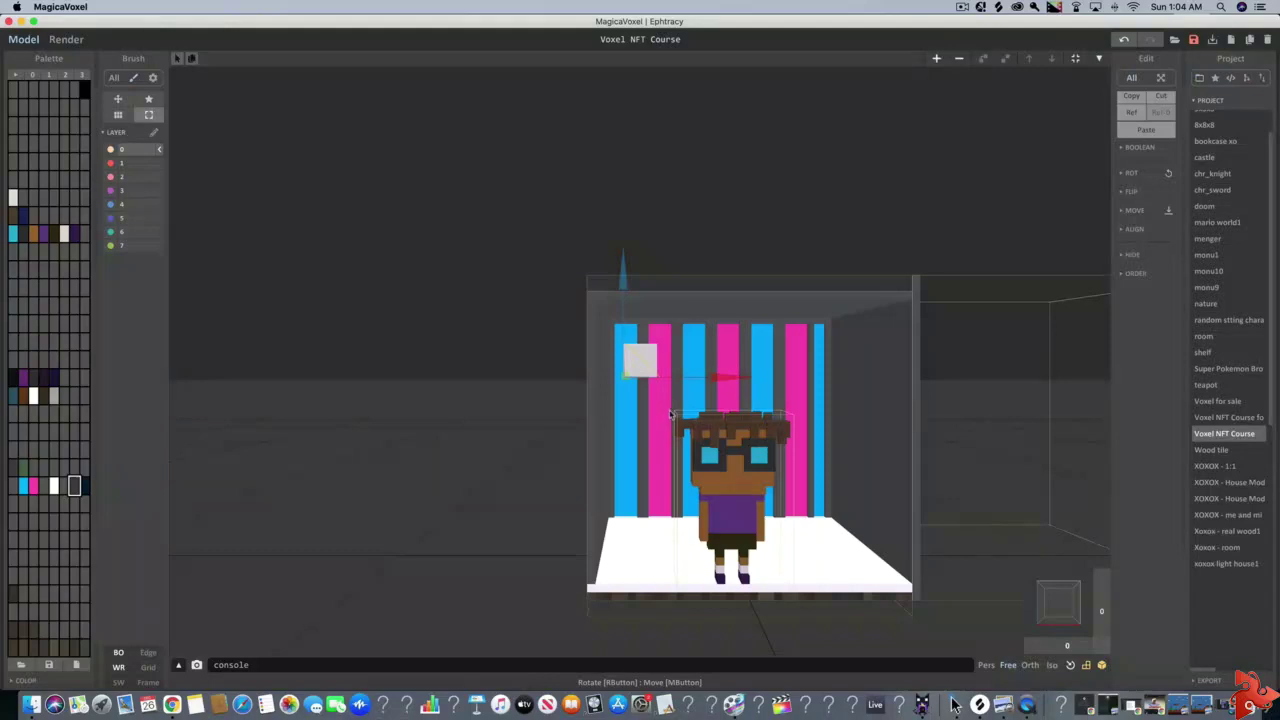
left_click(755, 443)
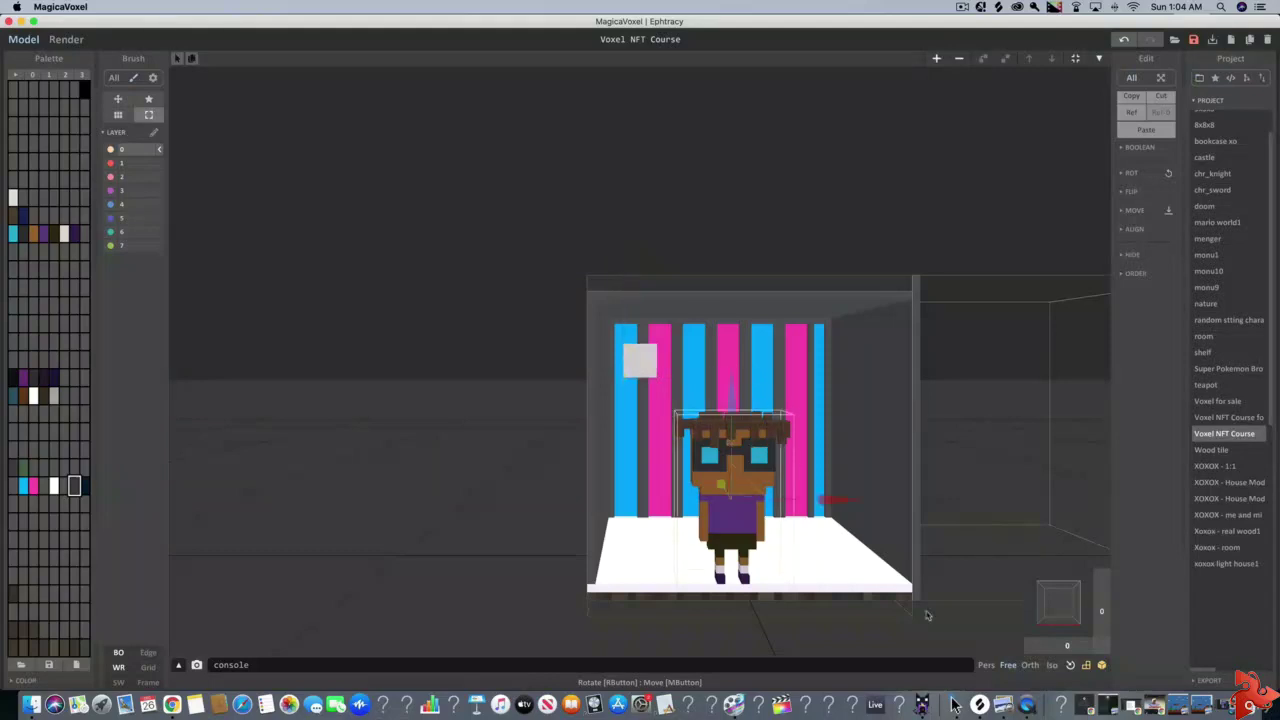
left_click(1069, 665)
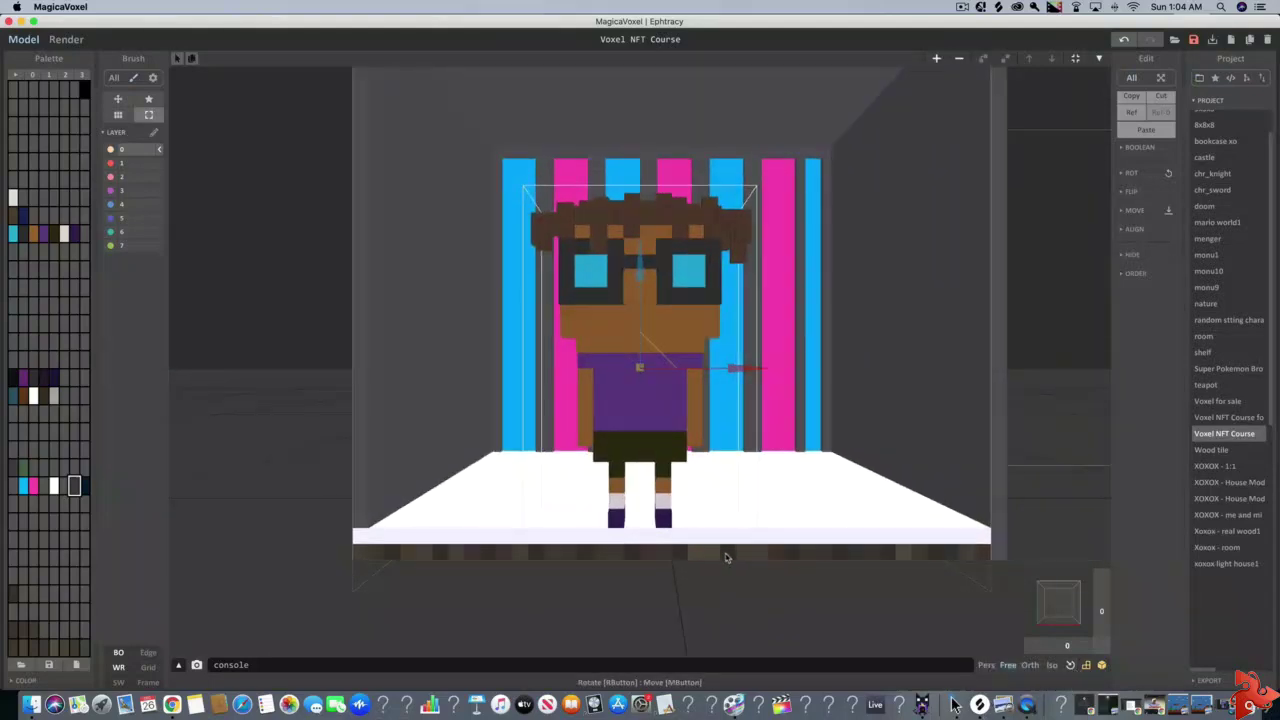
scroll(686, 513, "down", 6)
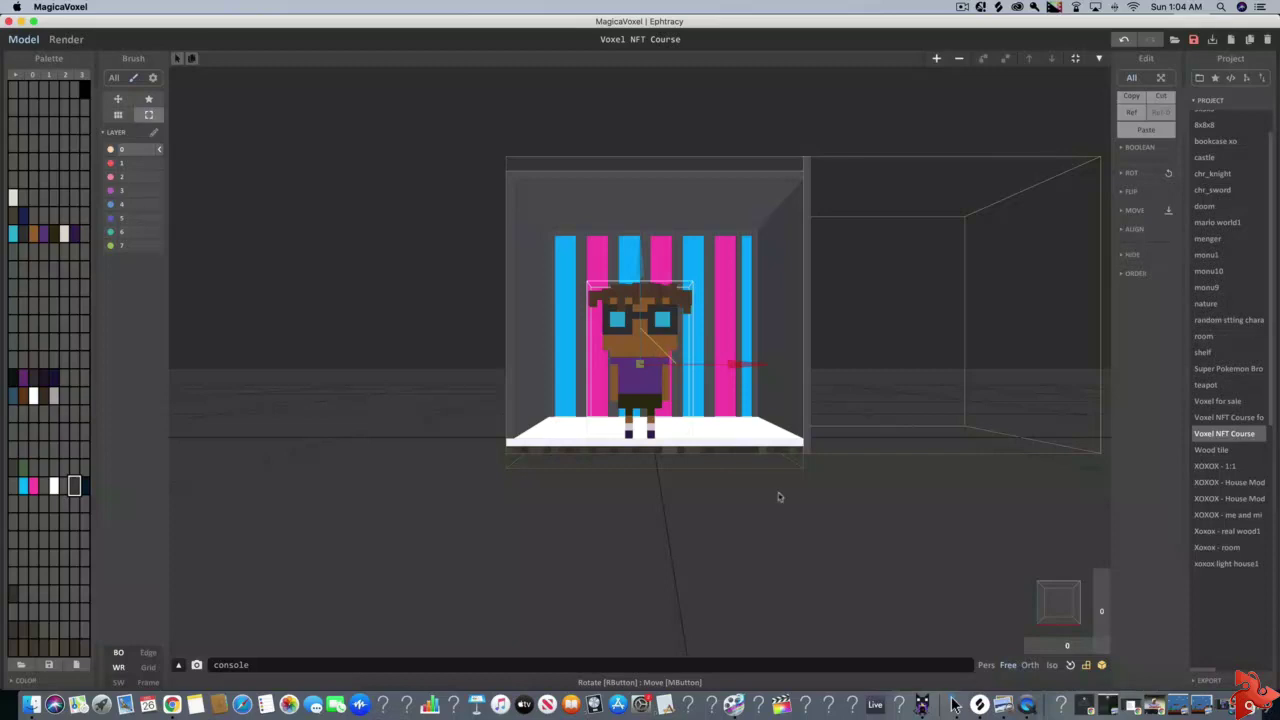
- Render the scene with the orthographic camera at an image size of 340 × 282 and 734 samples per pixel
left_click(1029, 665)
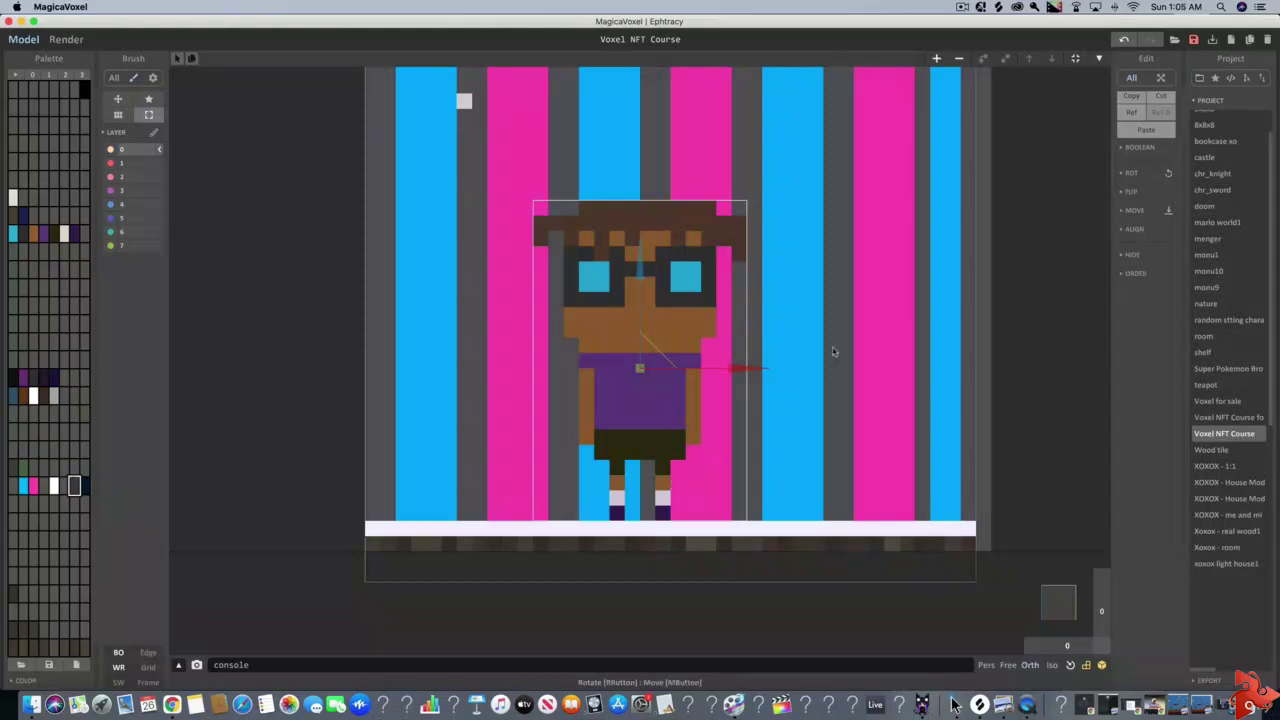
left_click(62, 39)
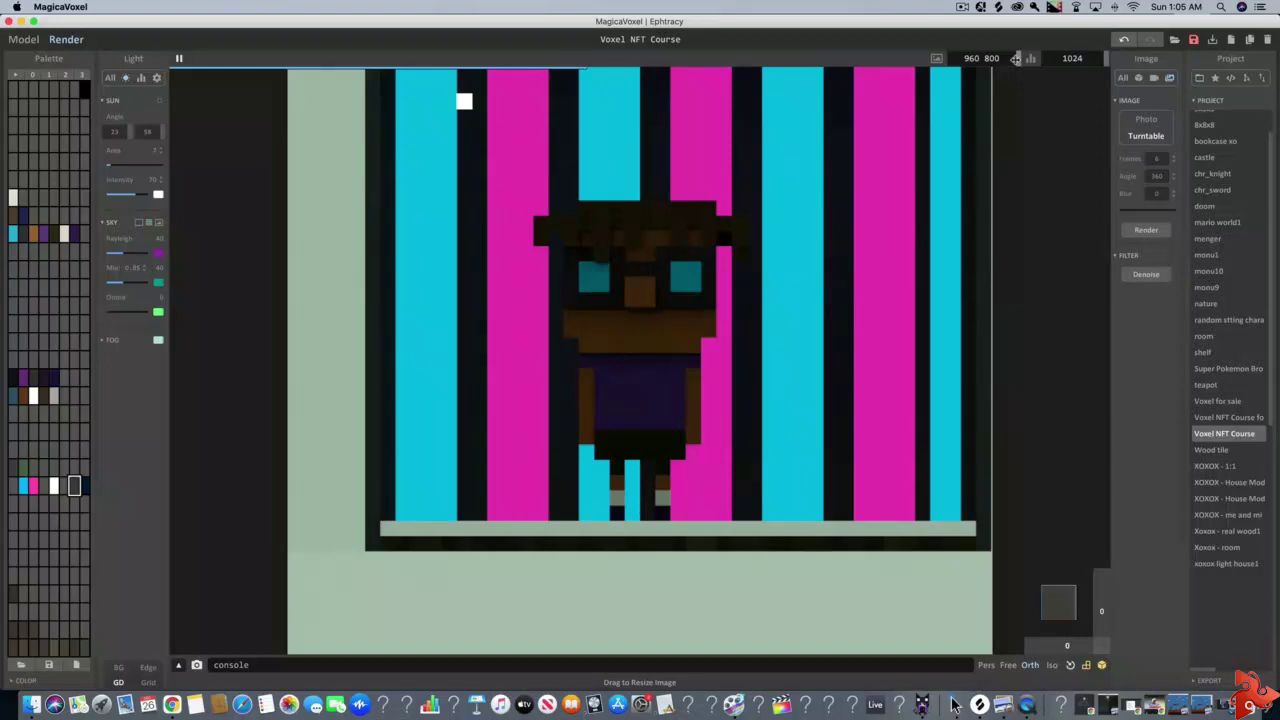
left_click_drag(1017, 58, 886, 75)
left_click_drag(1018, 58, 994, 60)
mouse_move(1106, 58)
left_mouse_down()
mouse_move(1052, 60)
mouse_move(1088, 59)
left_mouse_up()
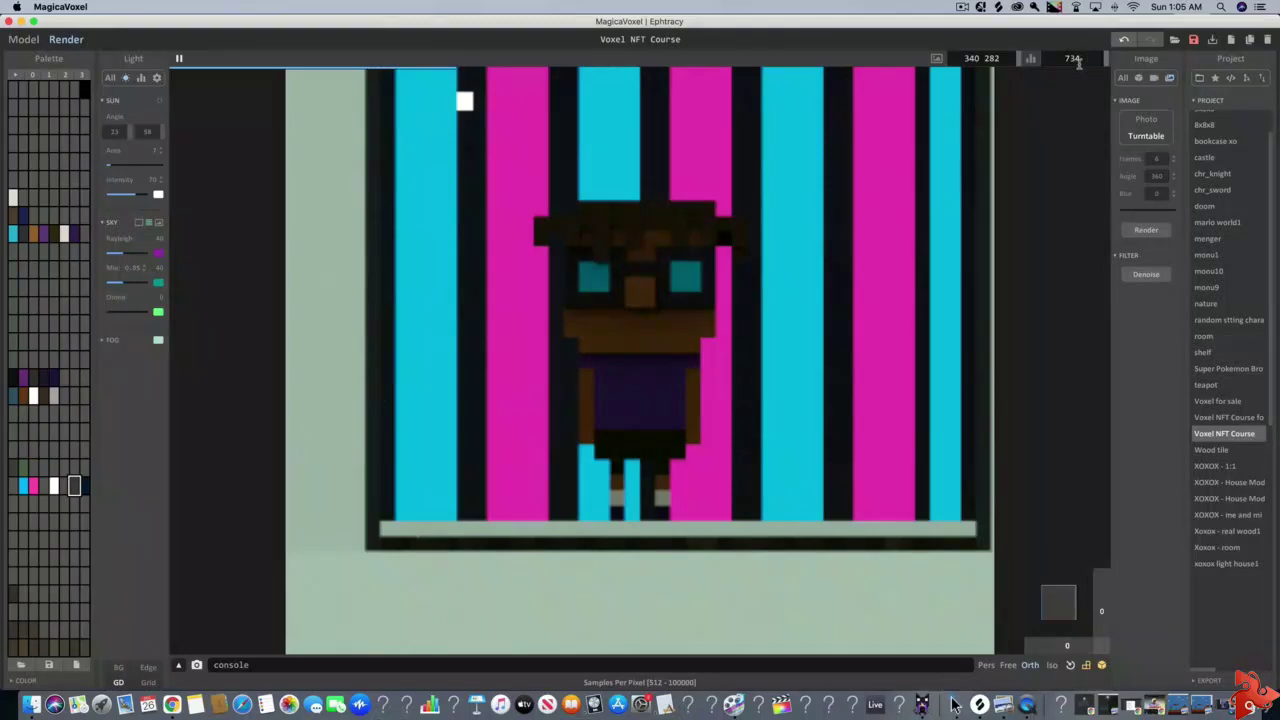
- Show the whole booth in the render viewport and hide the camera ruler
scroll(909, 191, "down", 5)
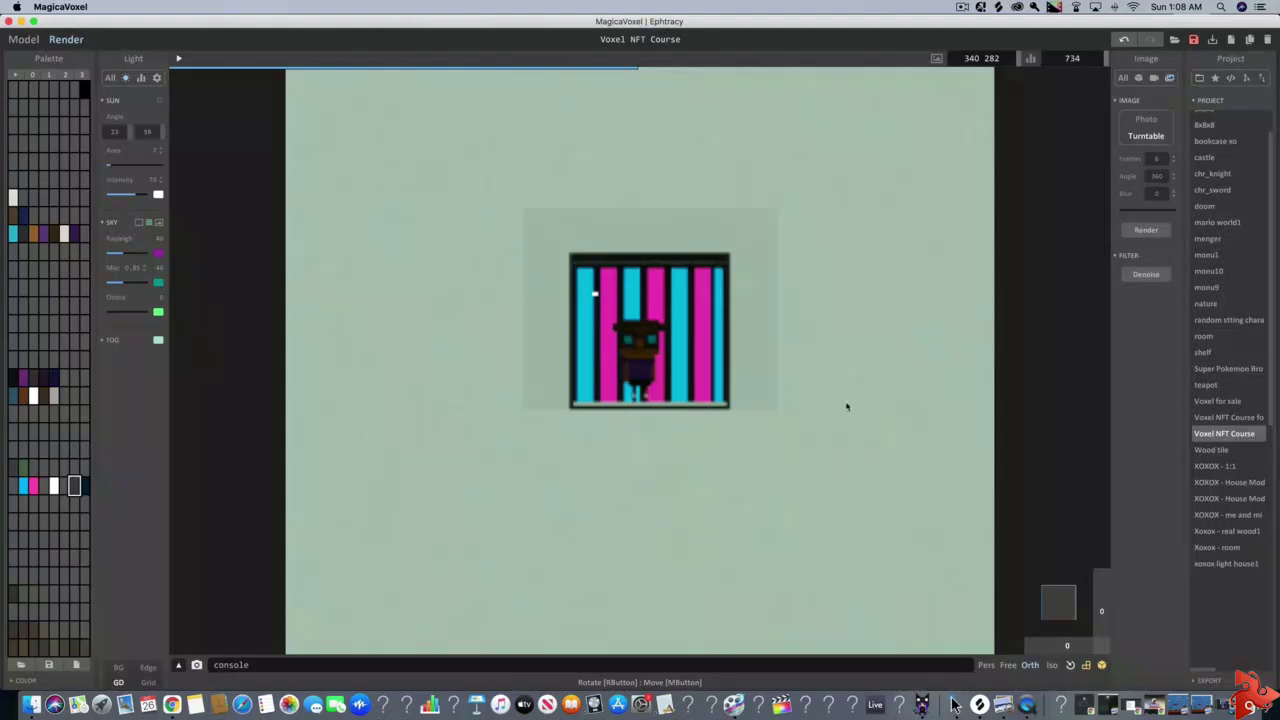
left_click(1086, 665)
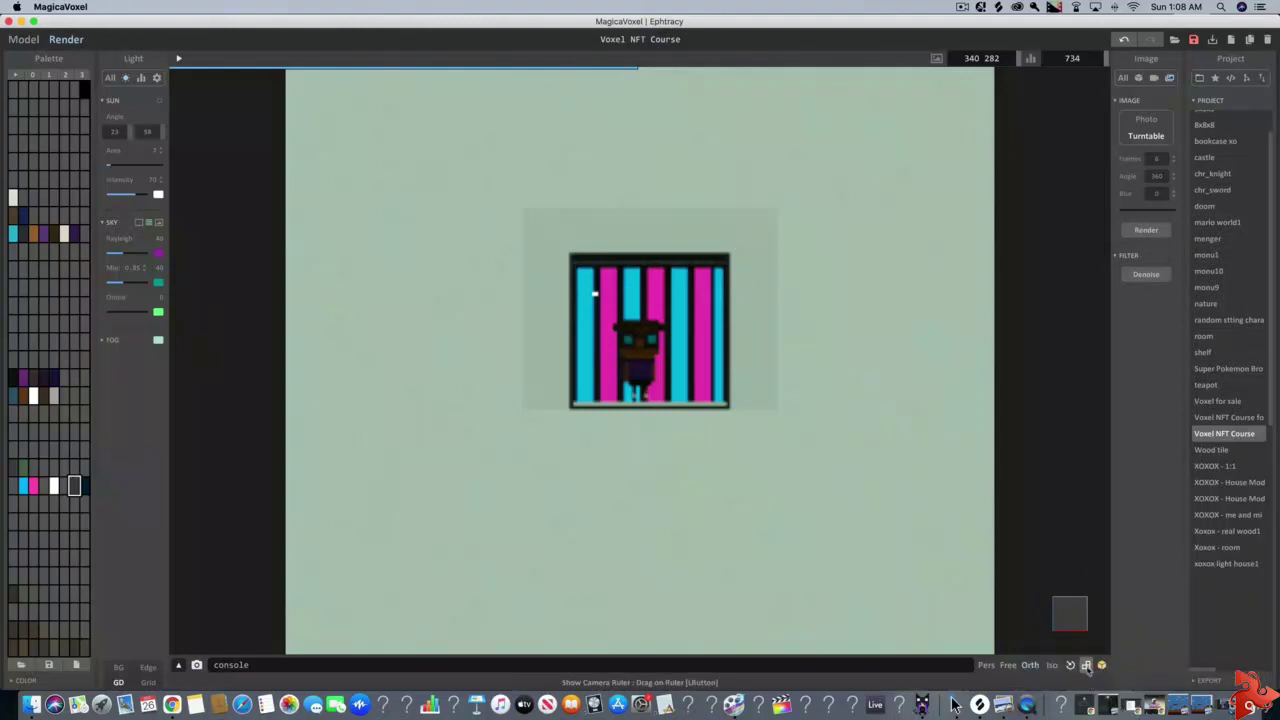
- Show the camera ruler in the render viewport and tilt the camera pitch to -5
left_click(1086, 666)
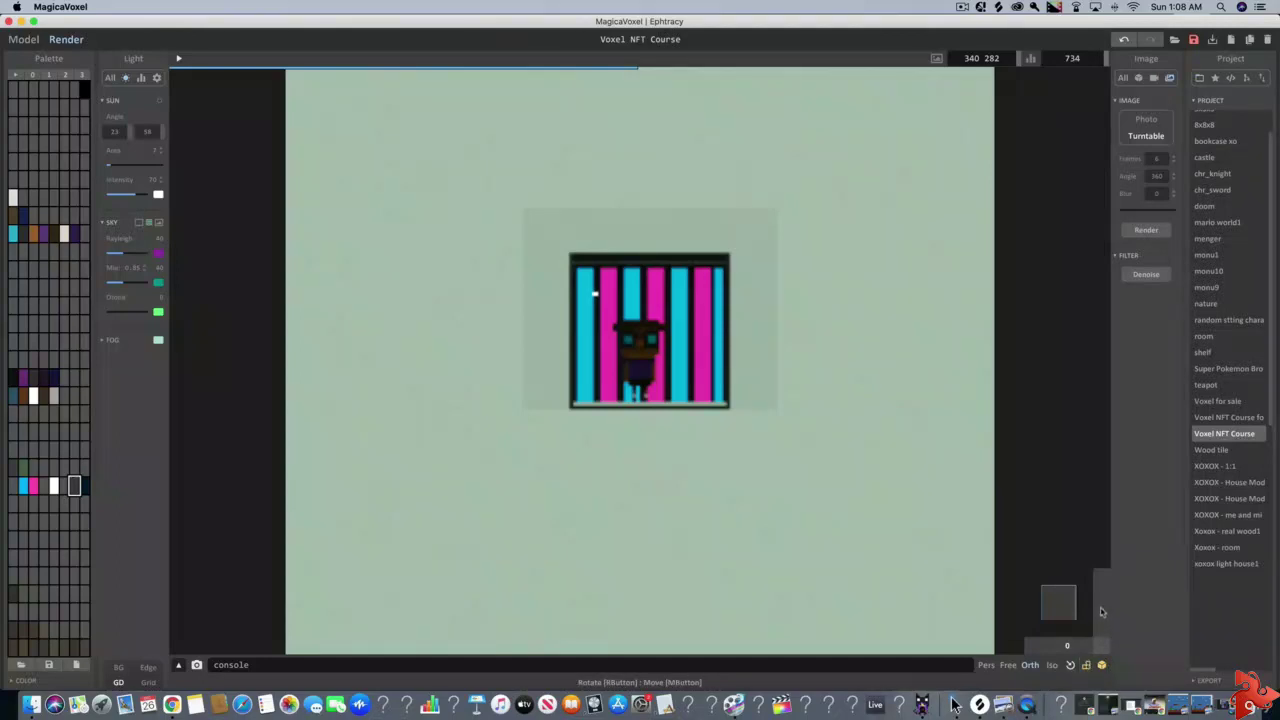
left_click_drag(1102, 610, 1102, 619)
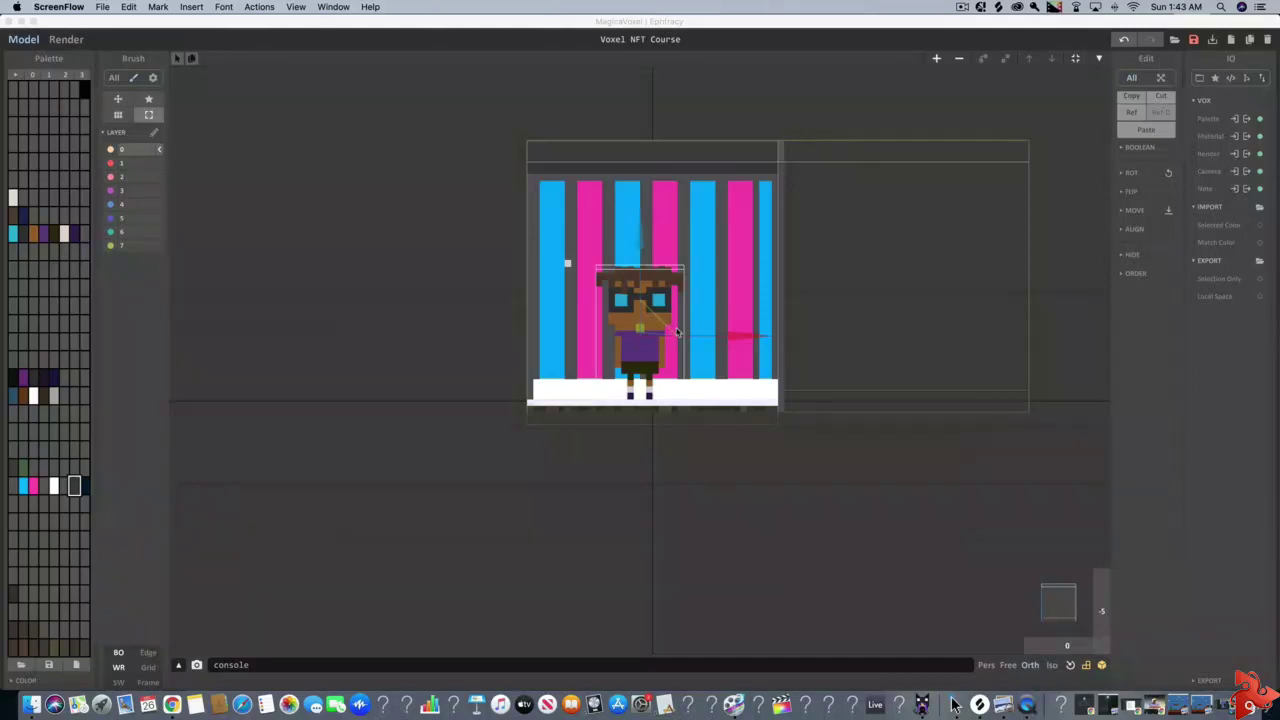
- Switch from the model workspace to the render workspace to render the booth and character
scroll(555, 326, "down", 2)
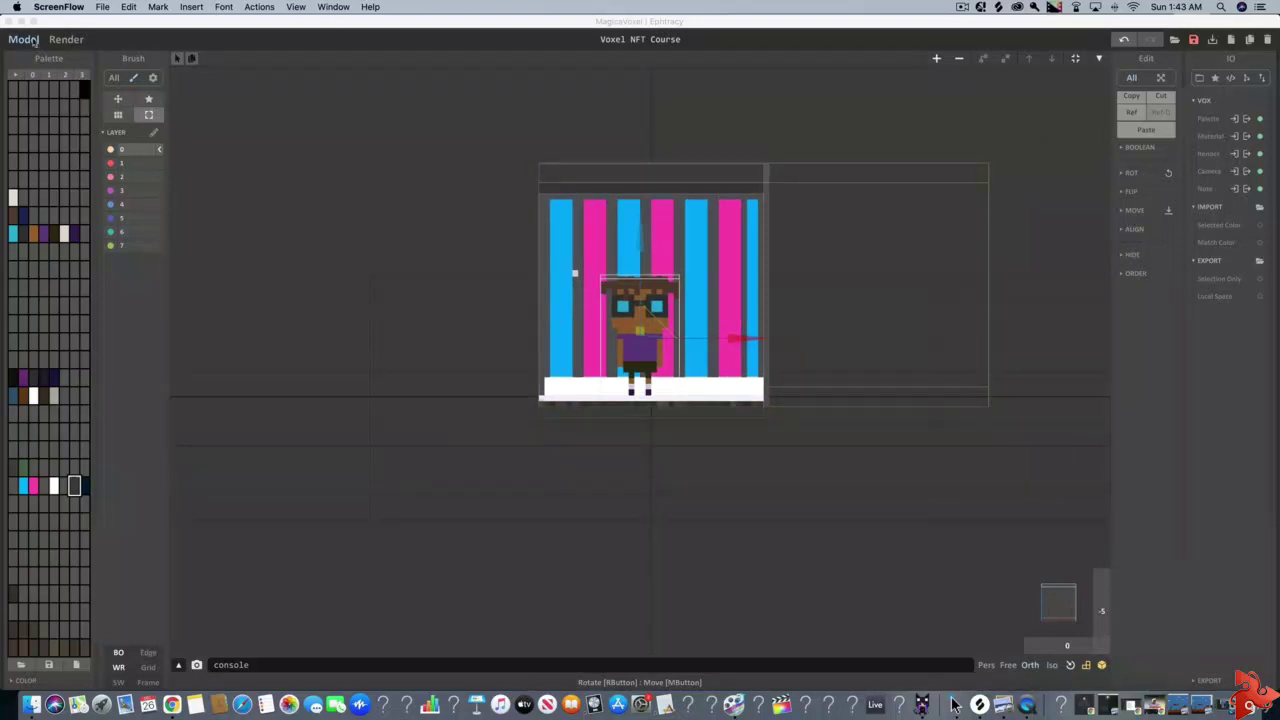
left_click(65, 39)
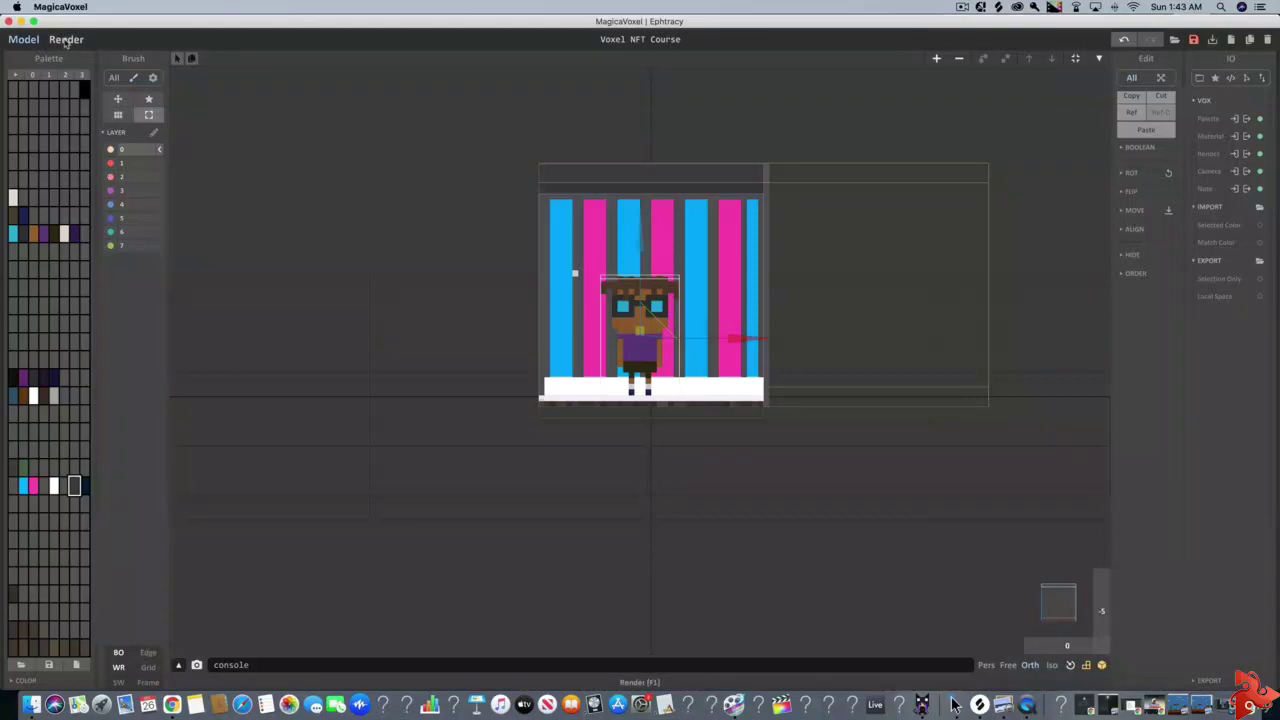
left_click(65, 39)
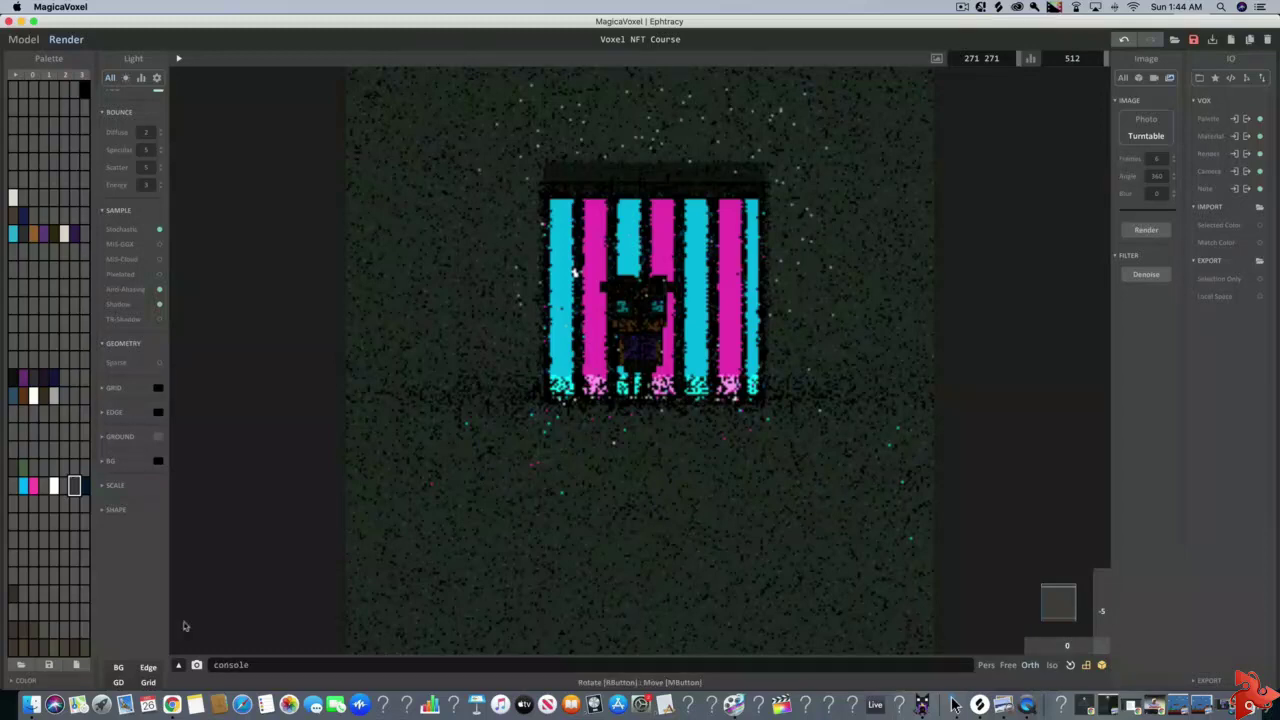
- Hide the ground, display the background color in the render, and make the background transparent
left_click(120, 682)
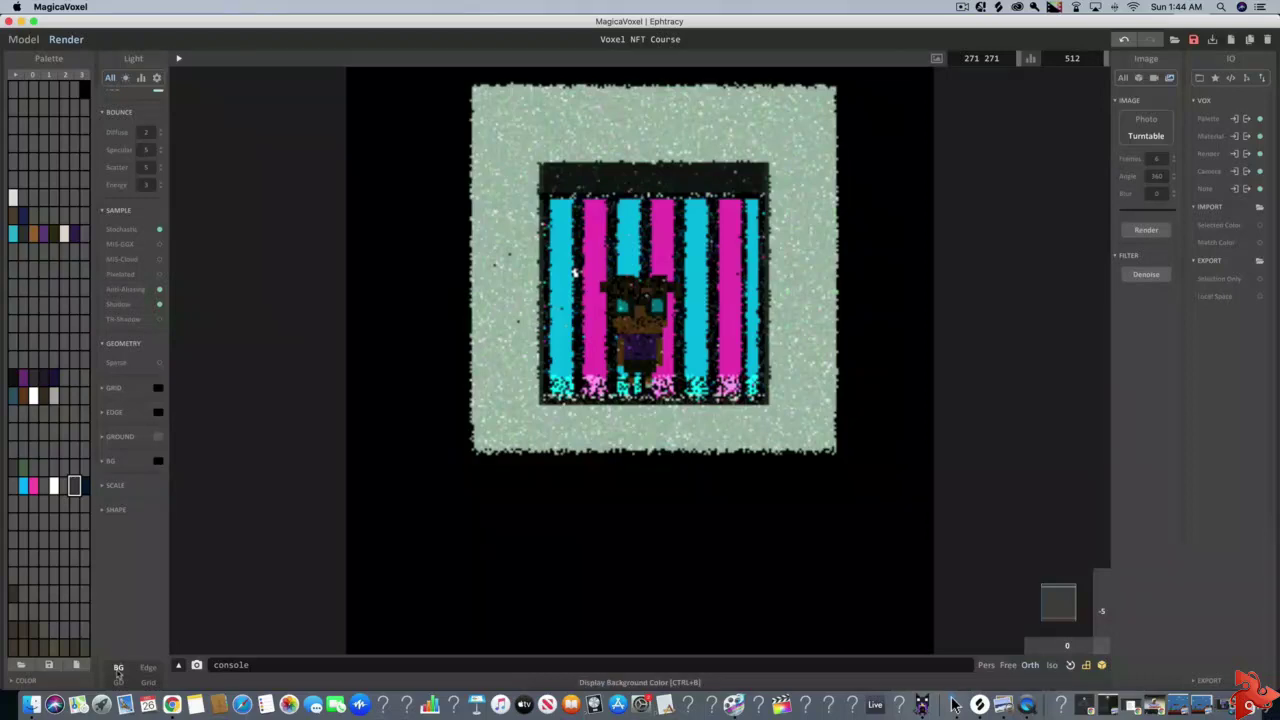
left_click(107, 462)
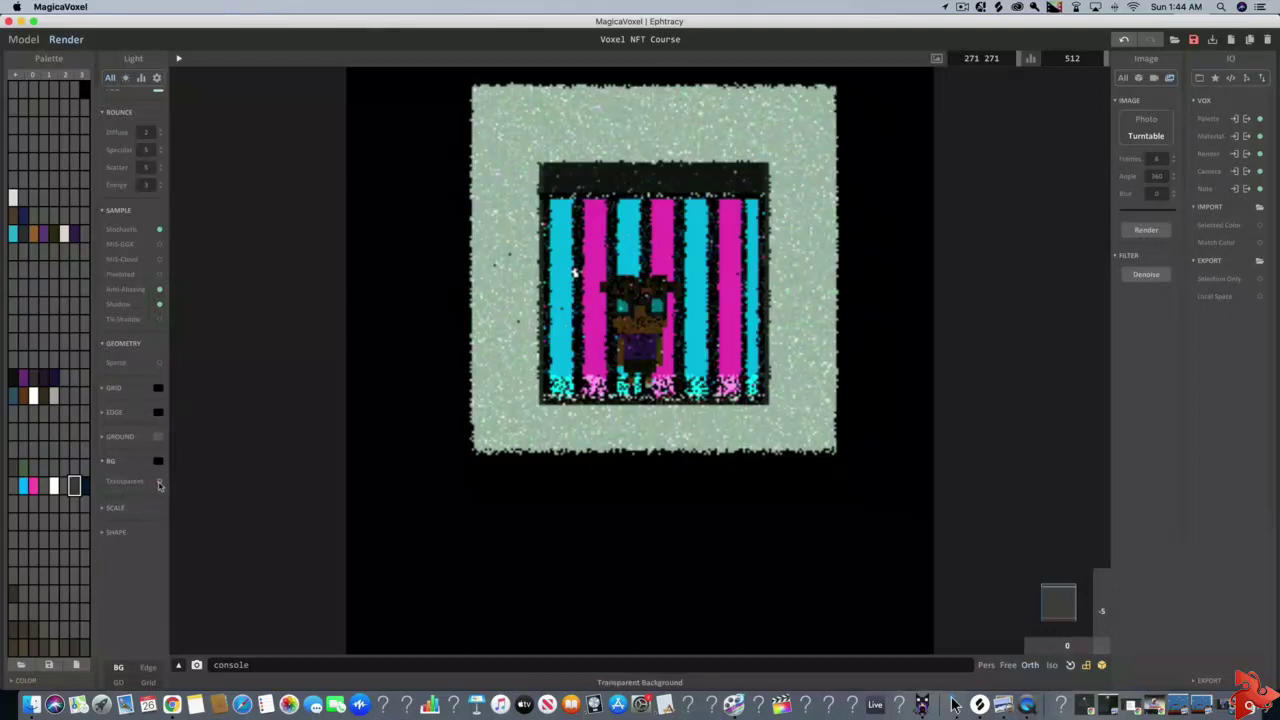
left_click(159, 483)
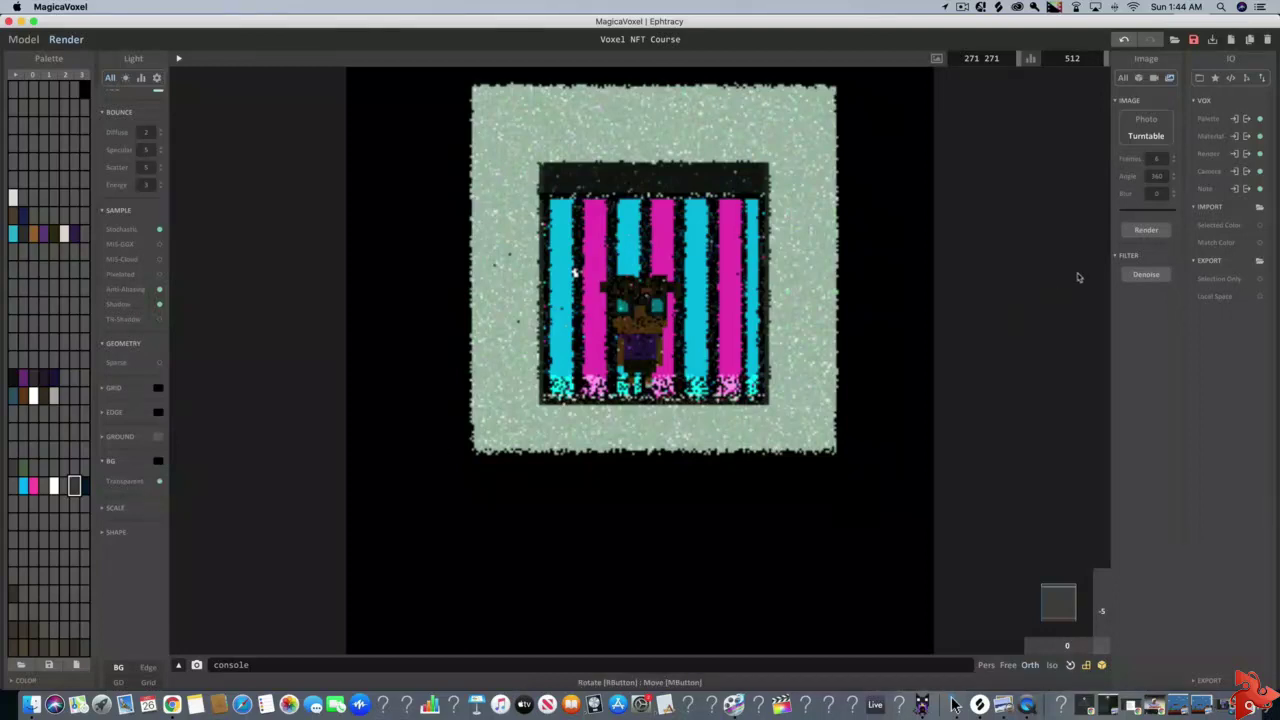